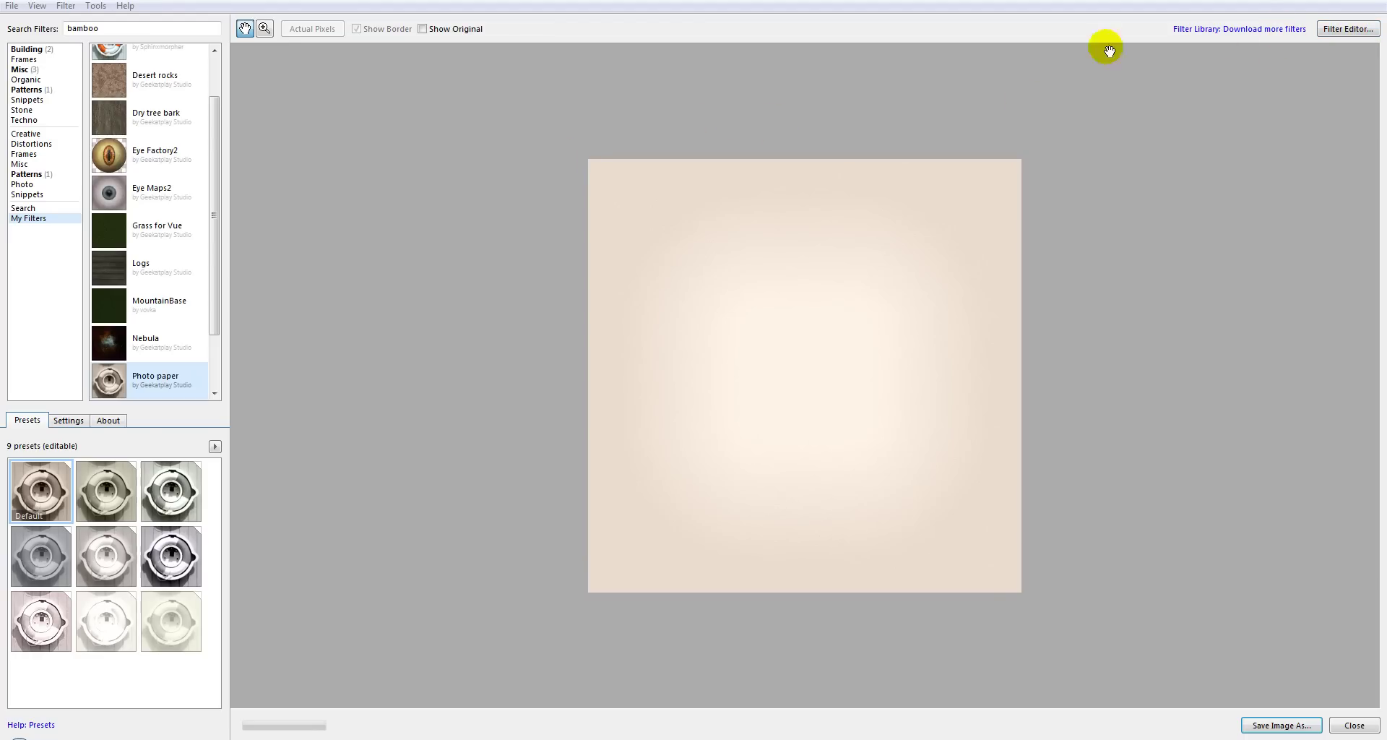
Pick the Default preset of Photo paper and open that filter in the Filter Editor
click(55, 496)
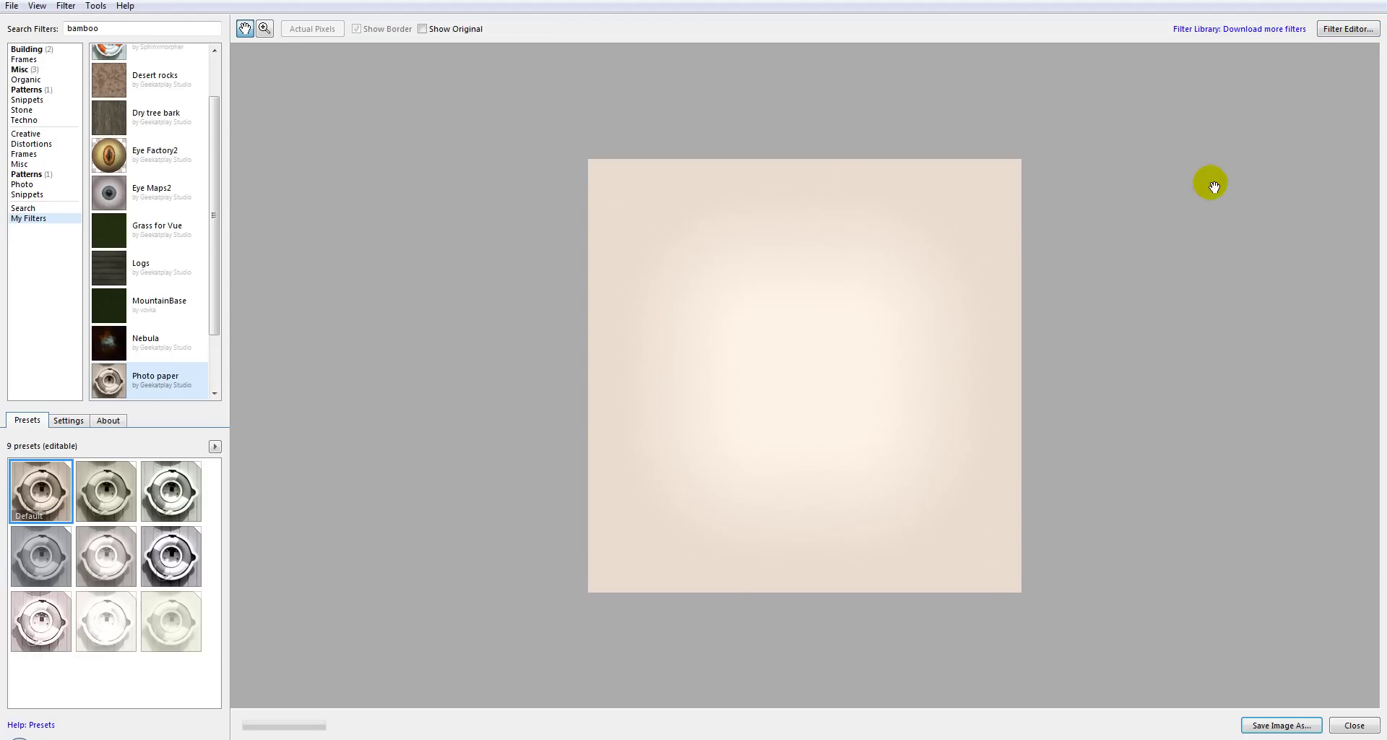
click(1346, 29)
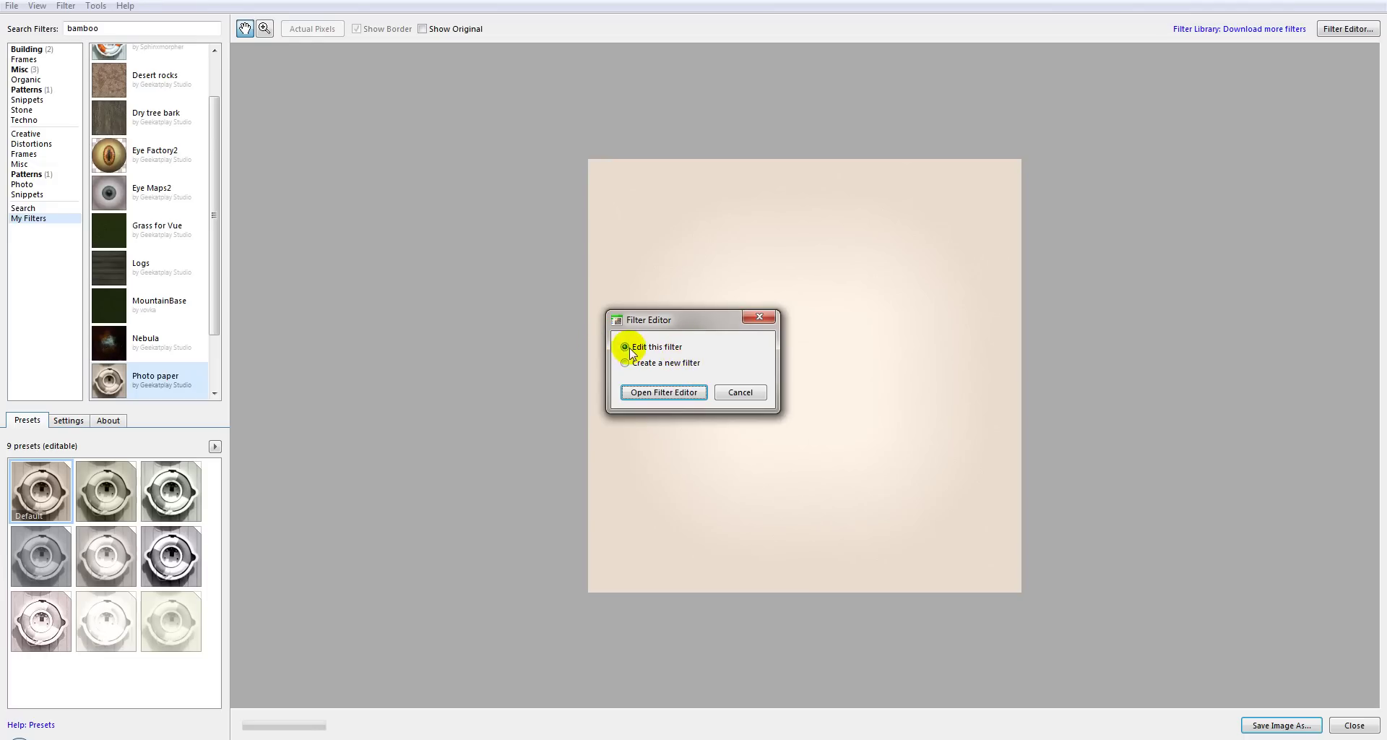
click(665, 392)
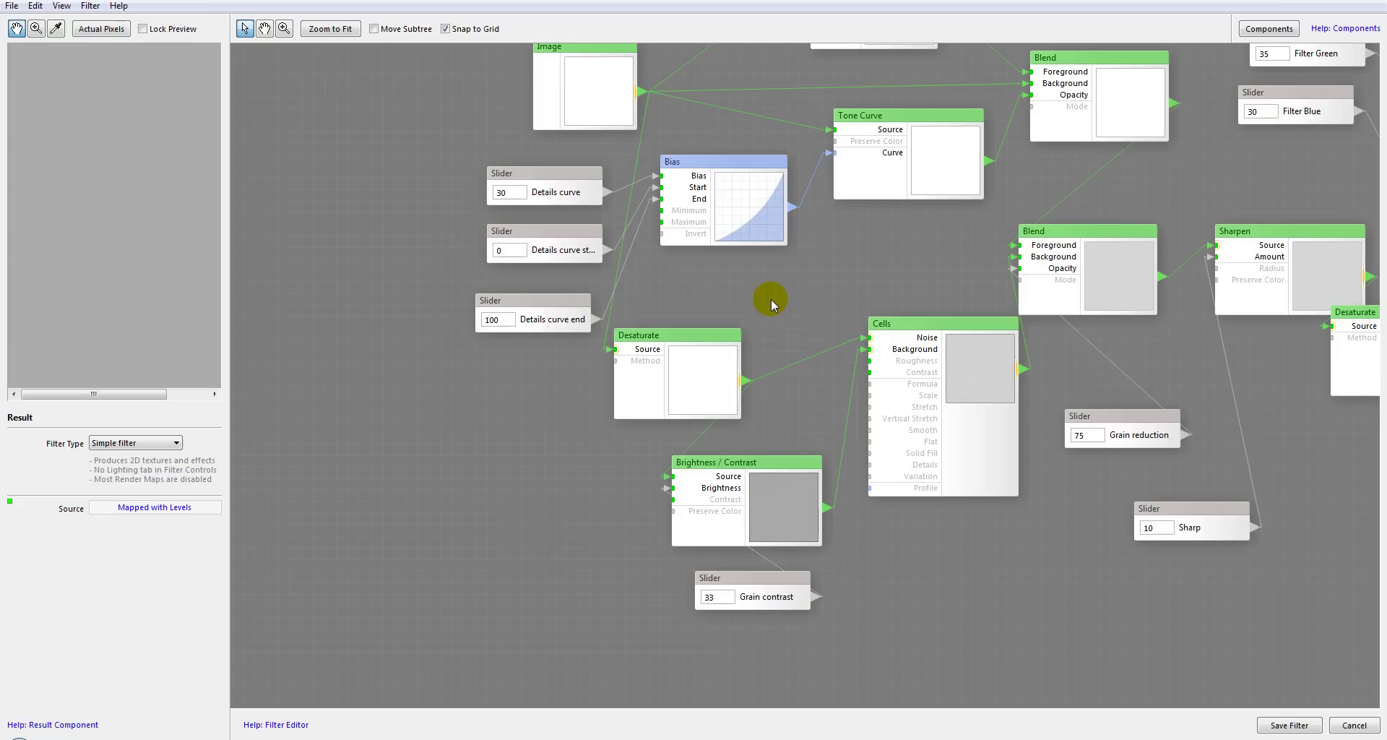
Select Tone Curve, then pan past Blur and Filter Red and zoom out to the Result node
right_click(894, 179)
drag(824, 258, 444, 249)
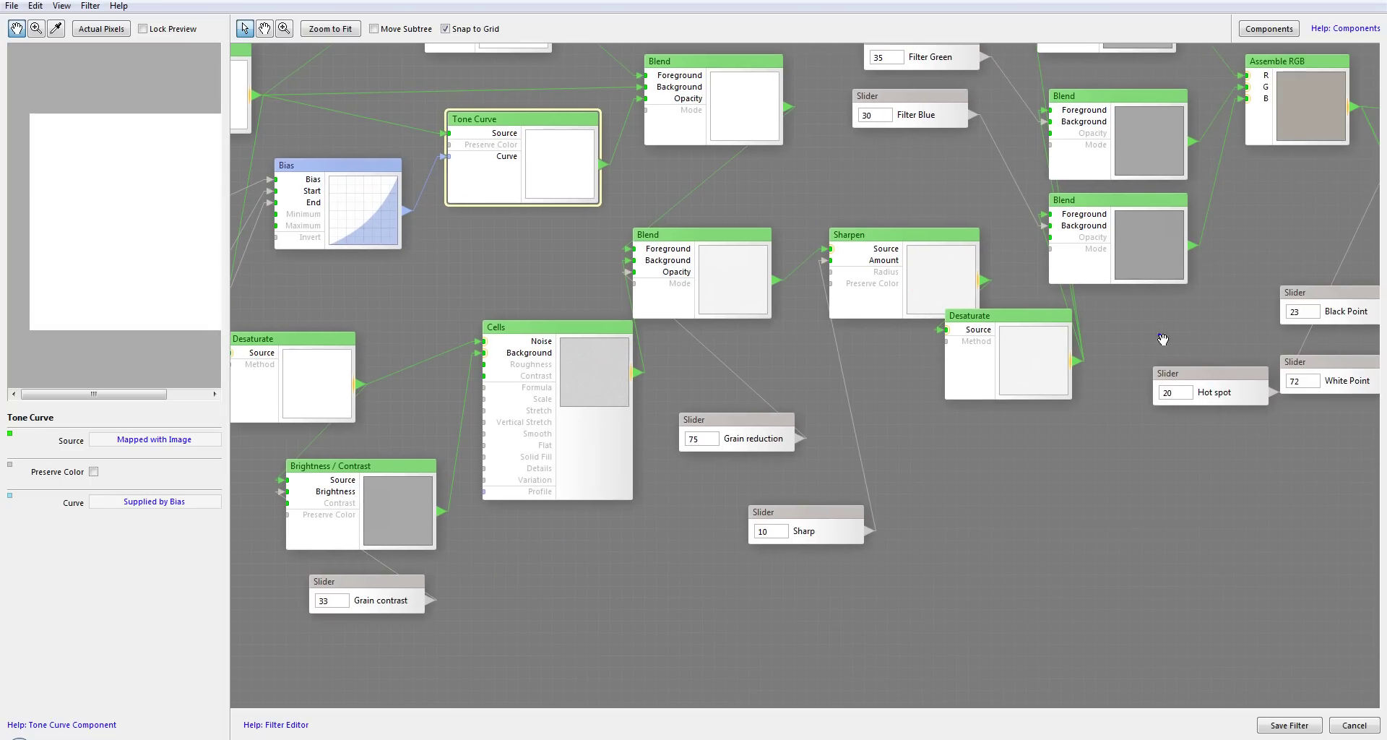
drag(1166, 341, 1217, 464)
click(793, 371)
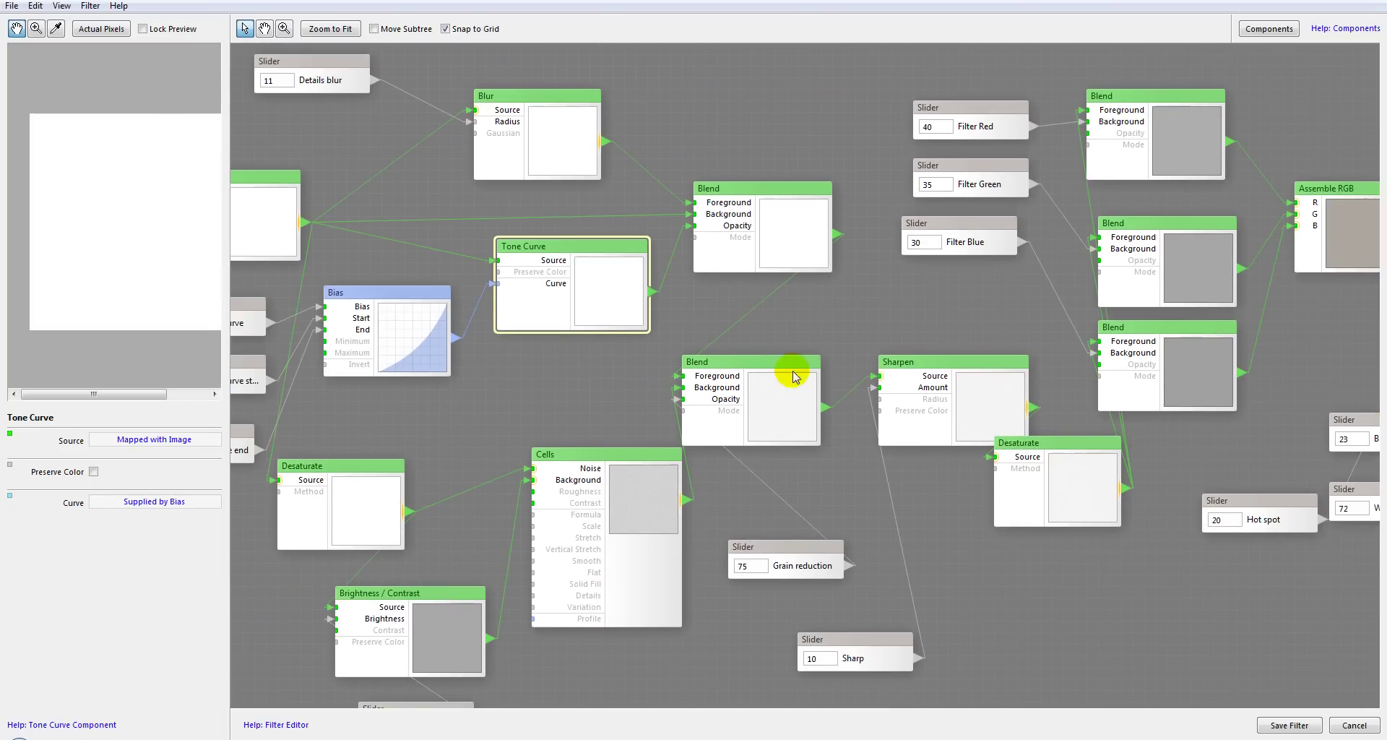
scroll(542, 383, down, 5)
scroll(870, 374, up, 5)
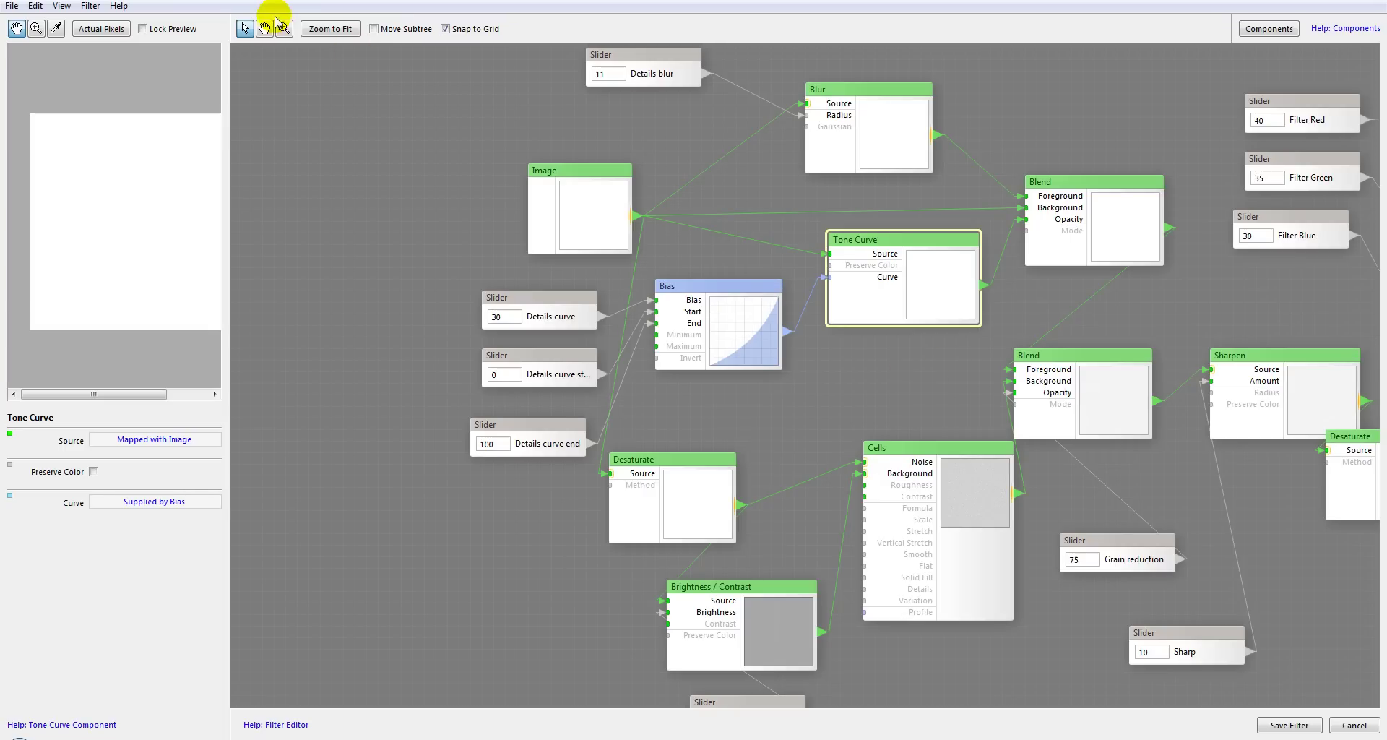
drag(905, 360, 621, 324)
scroll(622, 324, down, 3)
drag(763, 248, 727, 285)
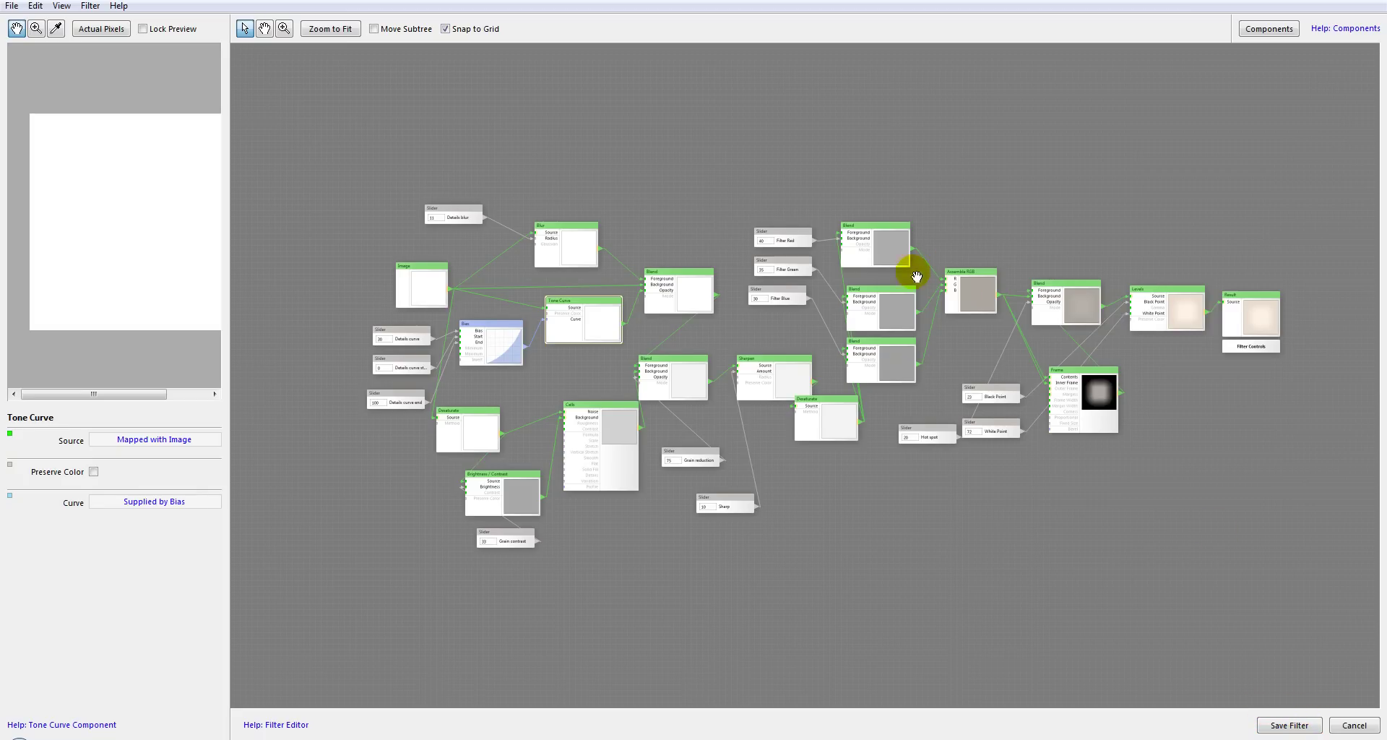
mouse_move(915, 278)
mouse_down()
mouse_move(930, 268)
mouse_move(920, 285)
mouse_up()
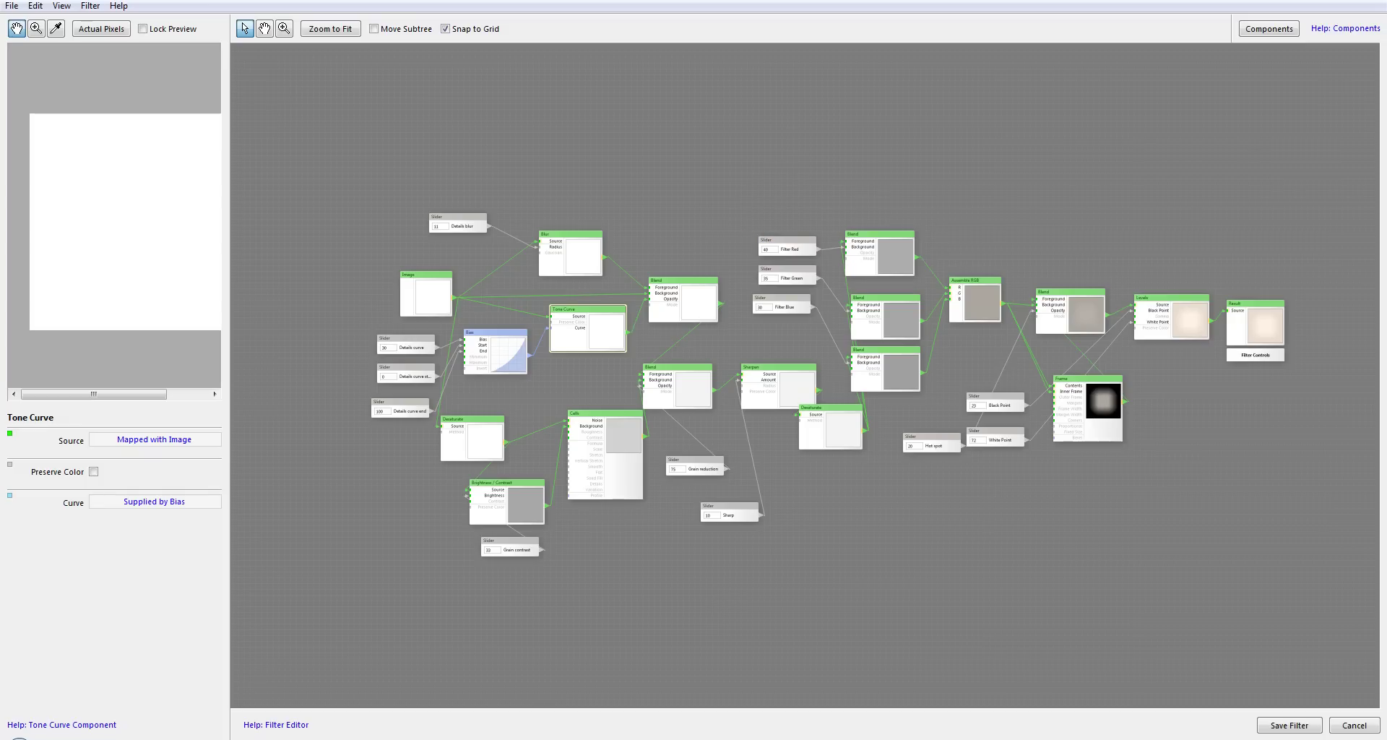
drag(567, 212, 506, 224)
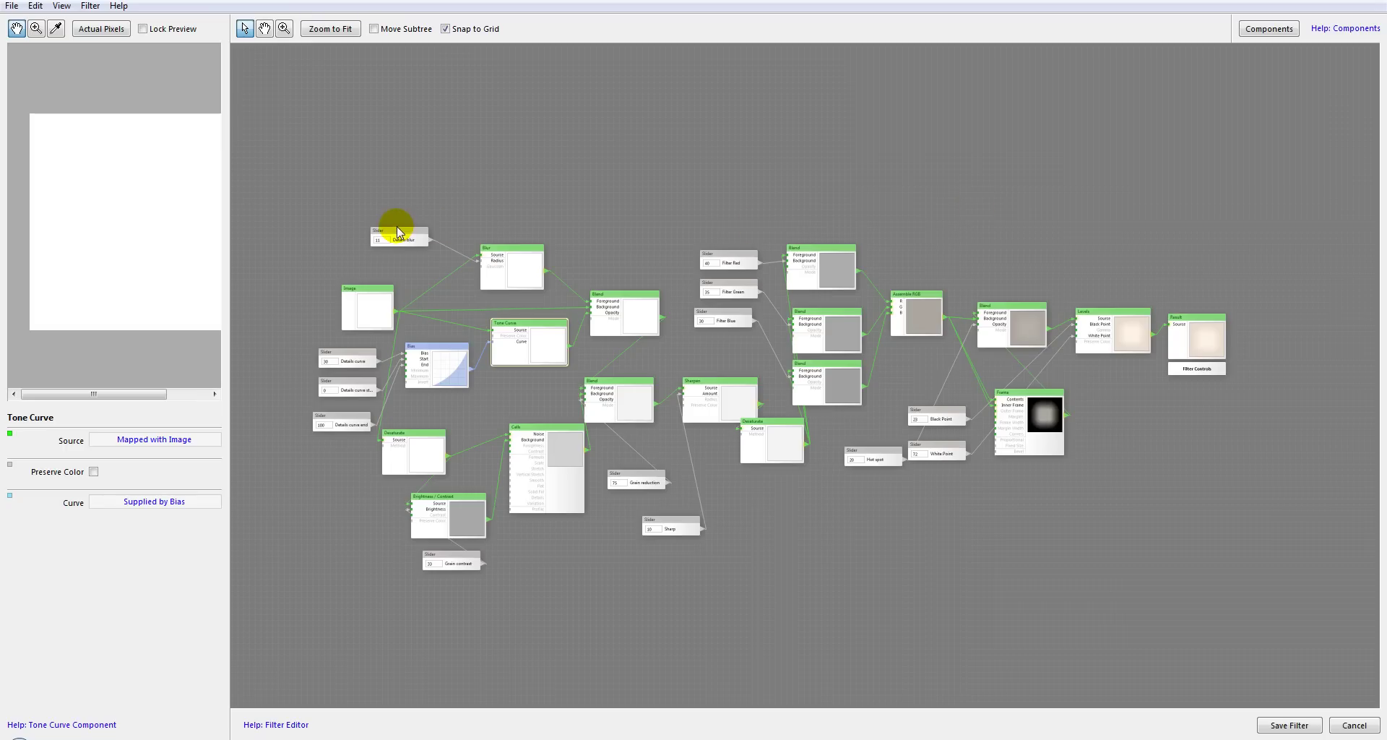
Close Photo paper without saving and start a new blank filter centred on its Result node
click(1370, 2)
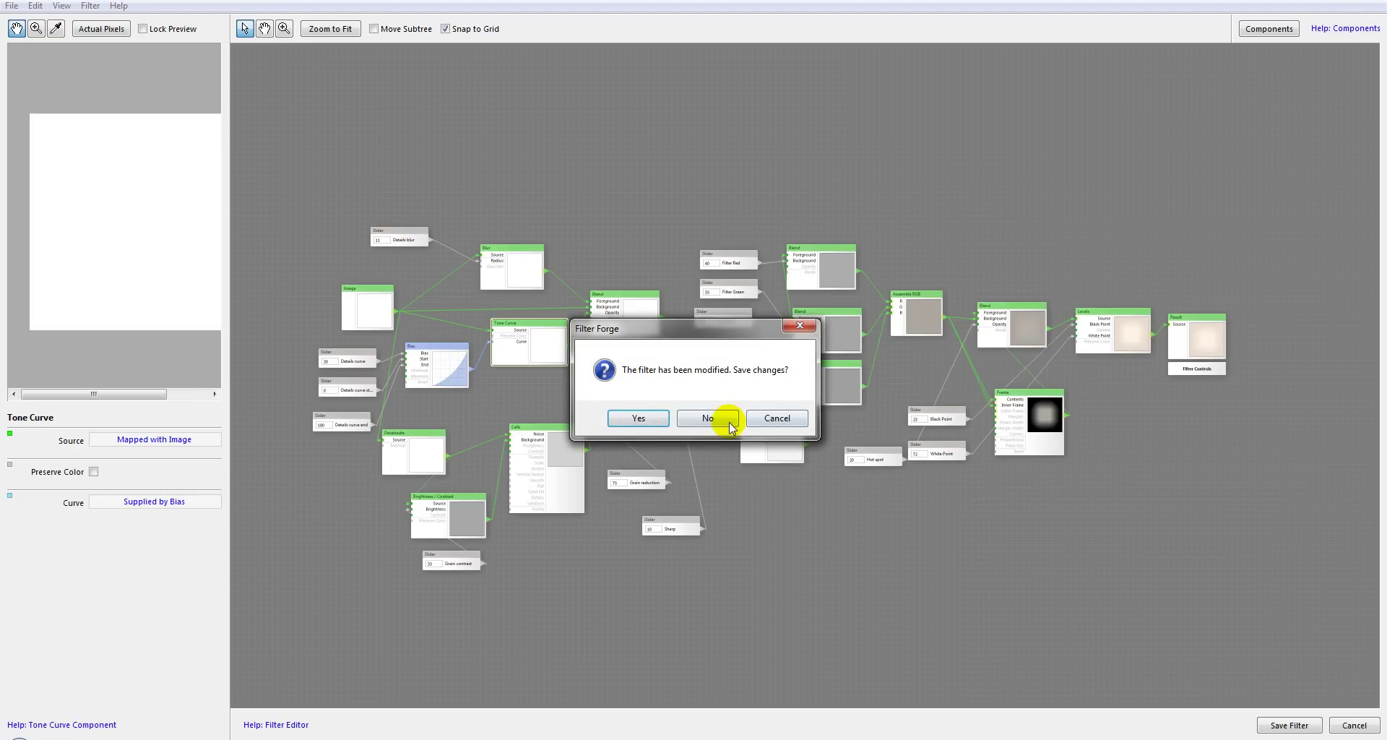
click(716, 418)
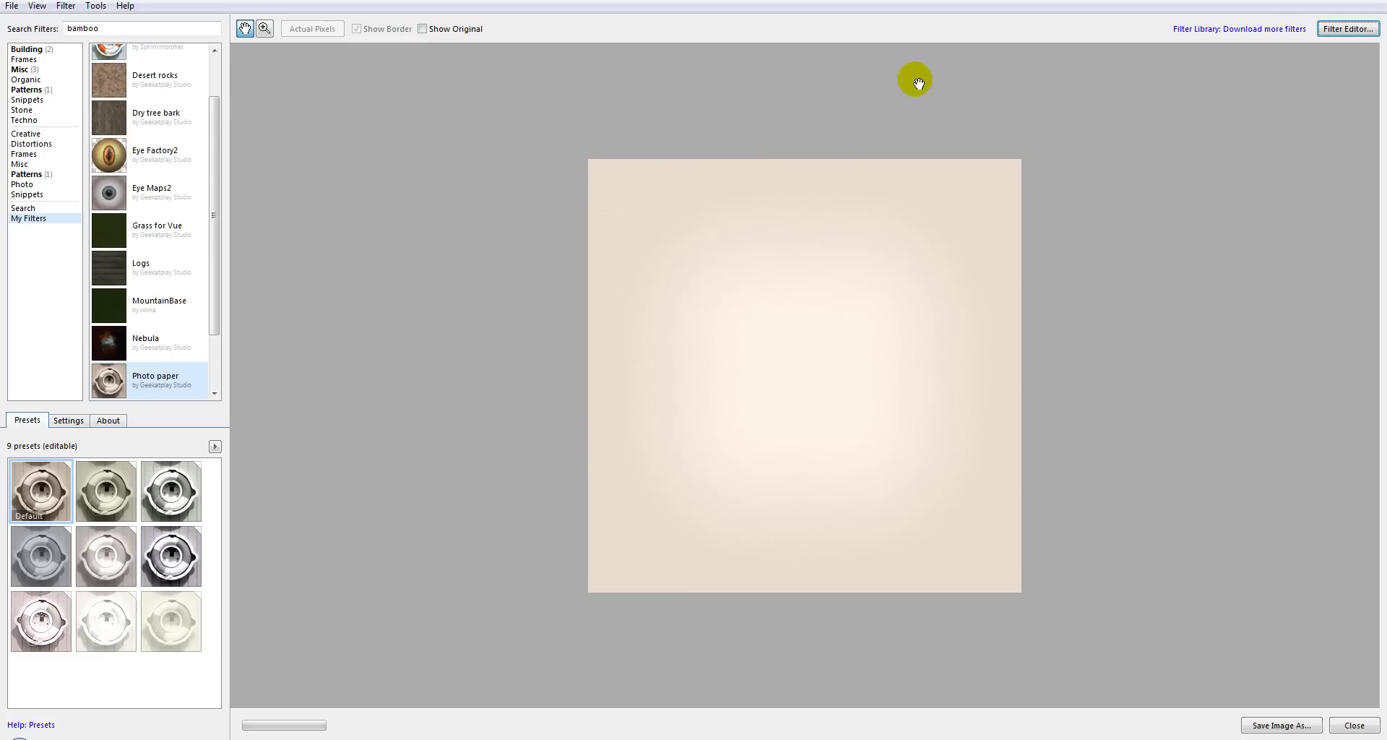
click(1336, 29)
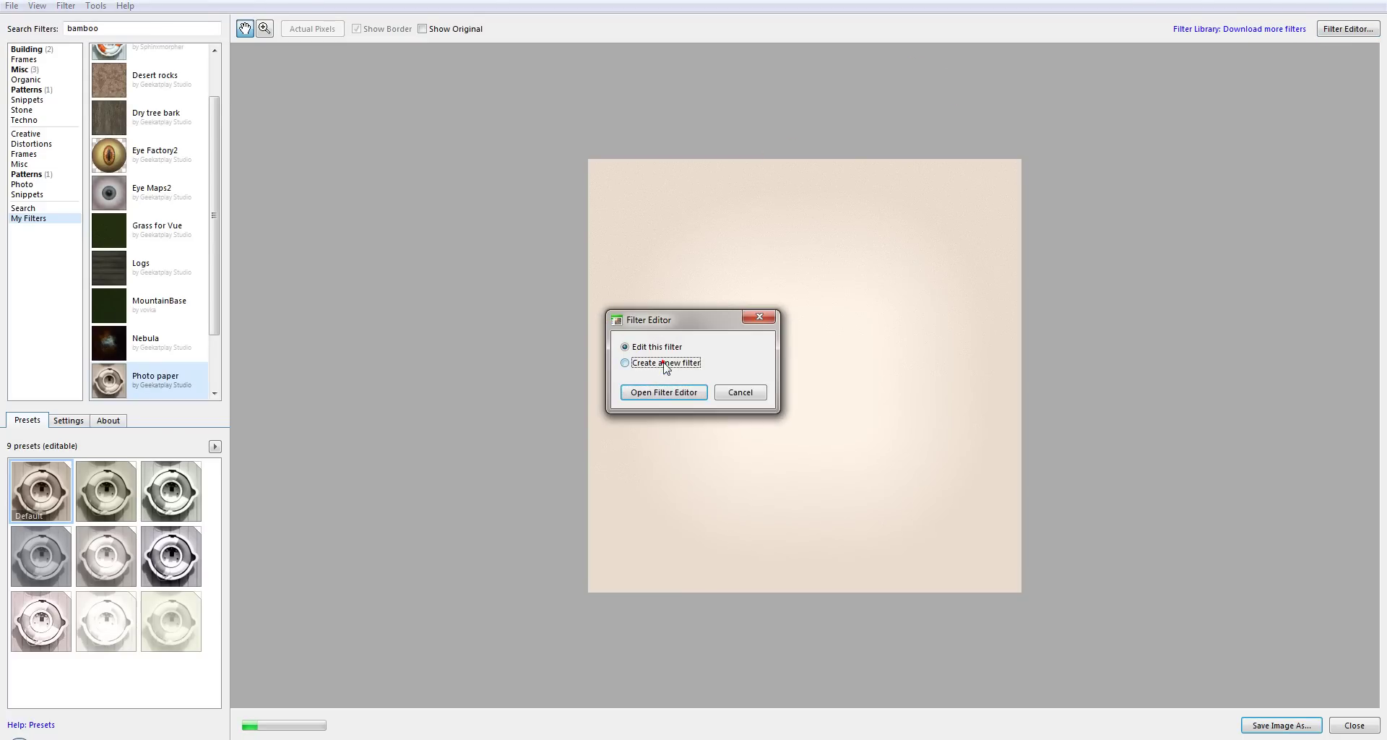
click(664, 363)
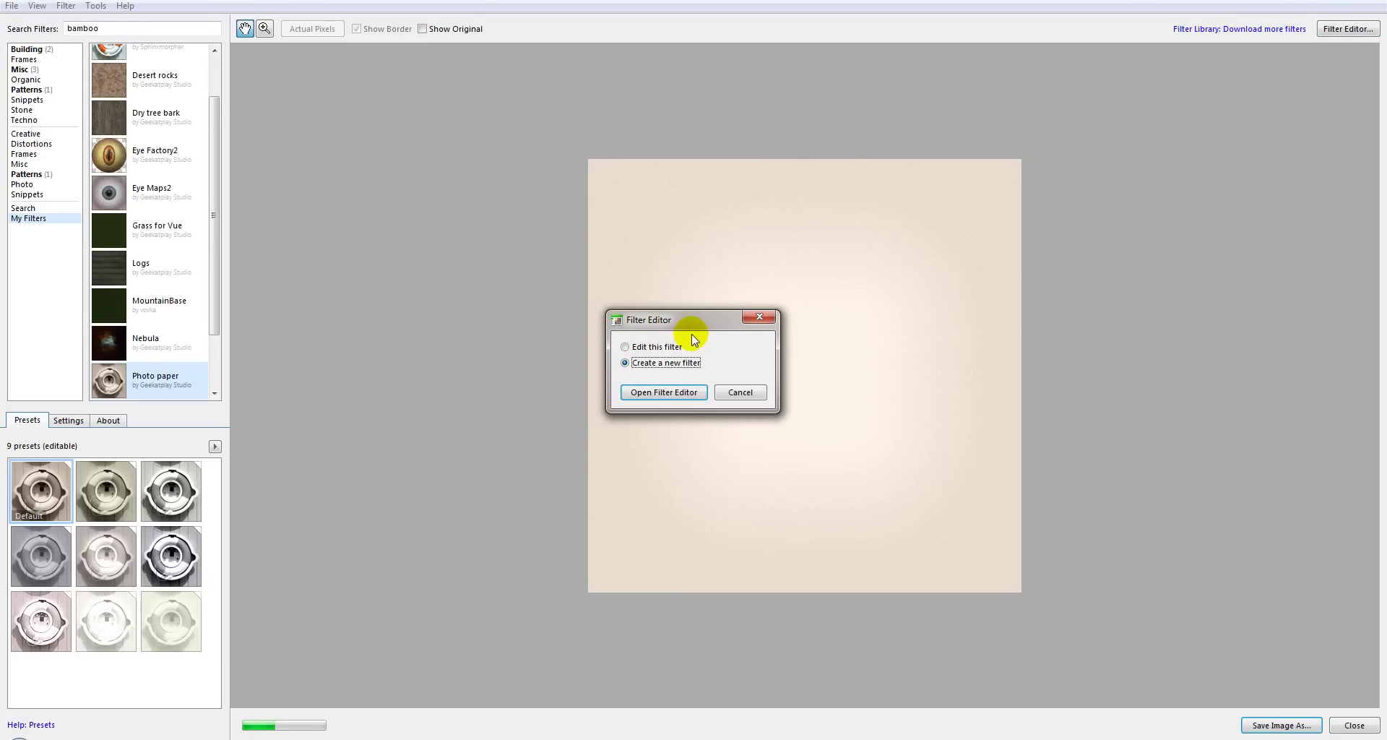
click(664, 393)
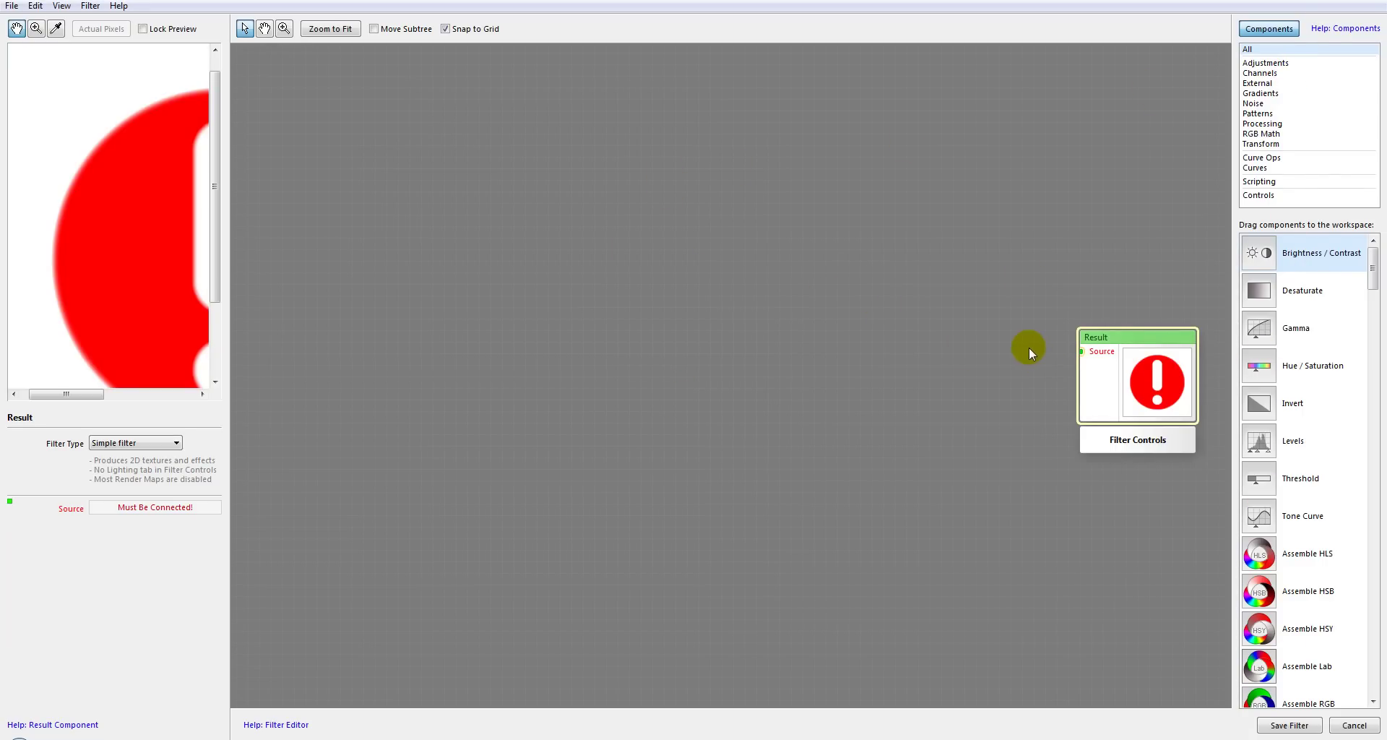
drag(1026, 344, 1040, 312)
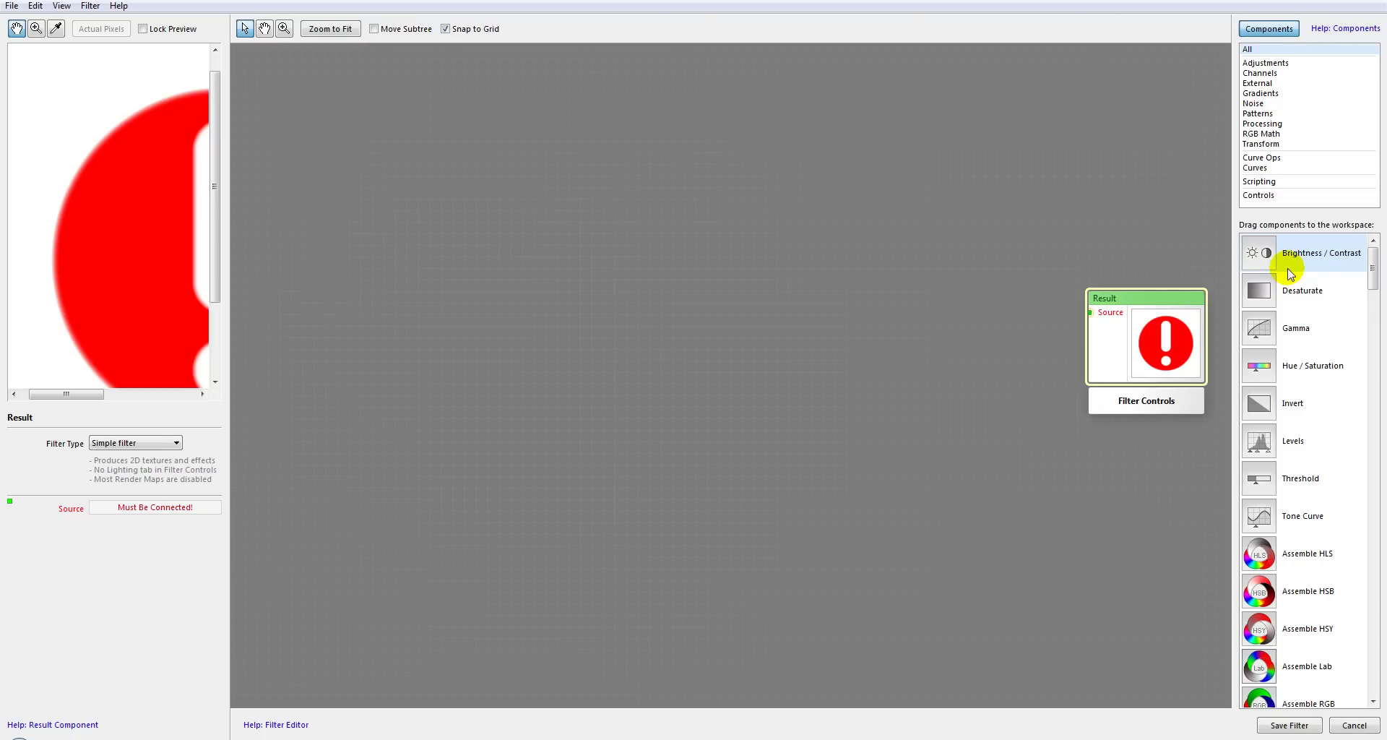
click(11, 6)
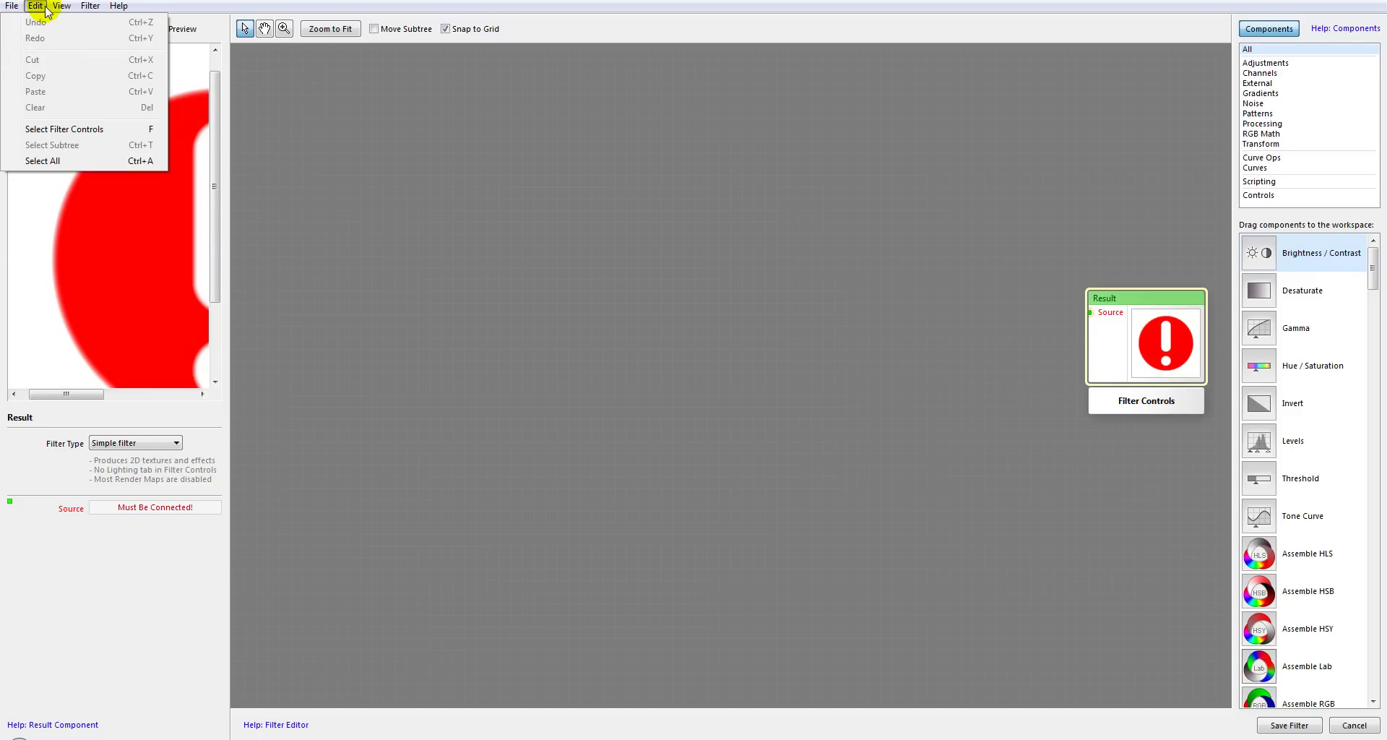
mouse_move(64, 6)
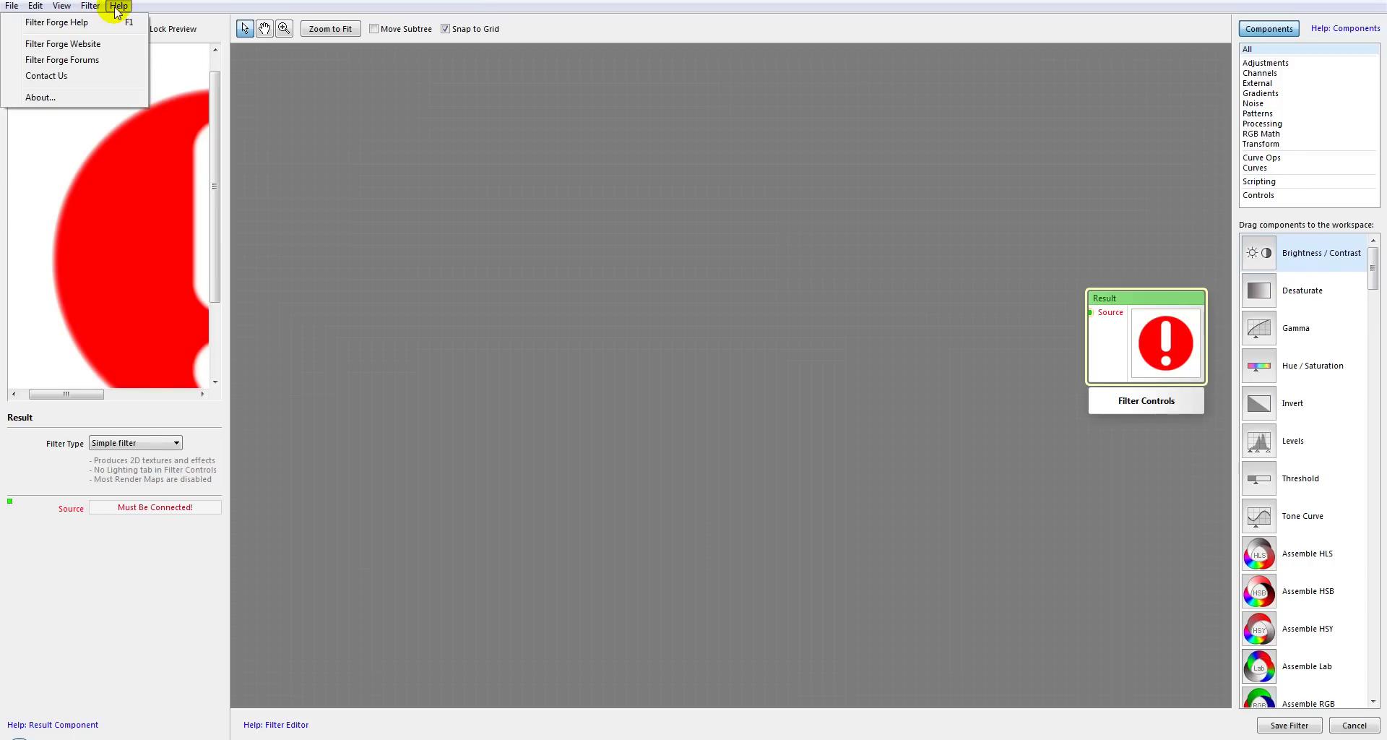
mouse_move(14, 16)
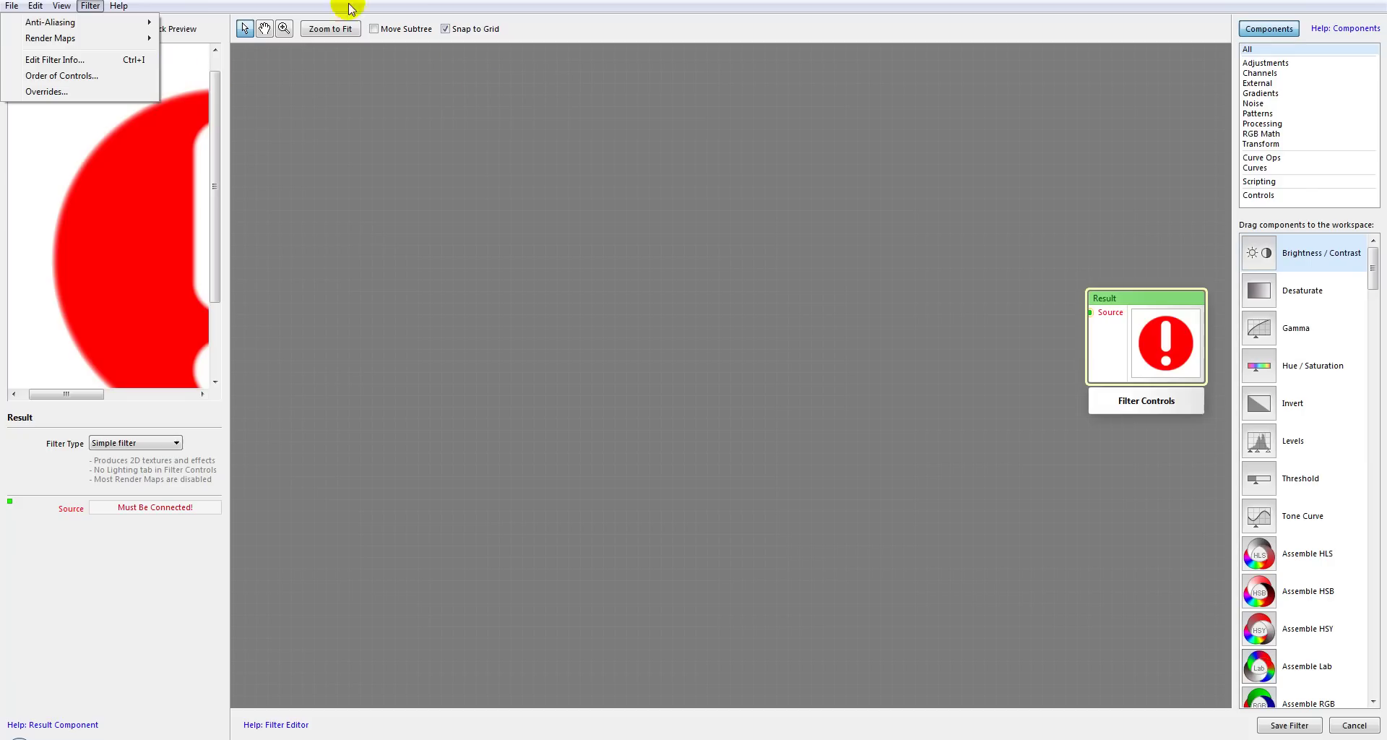
click(466, 7)
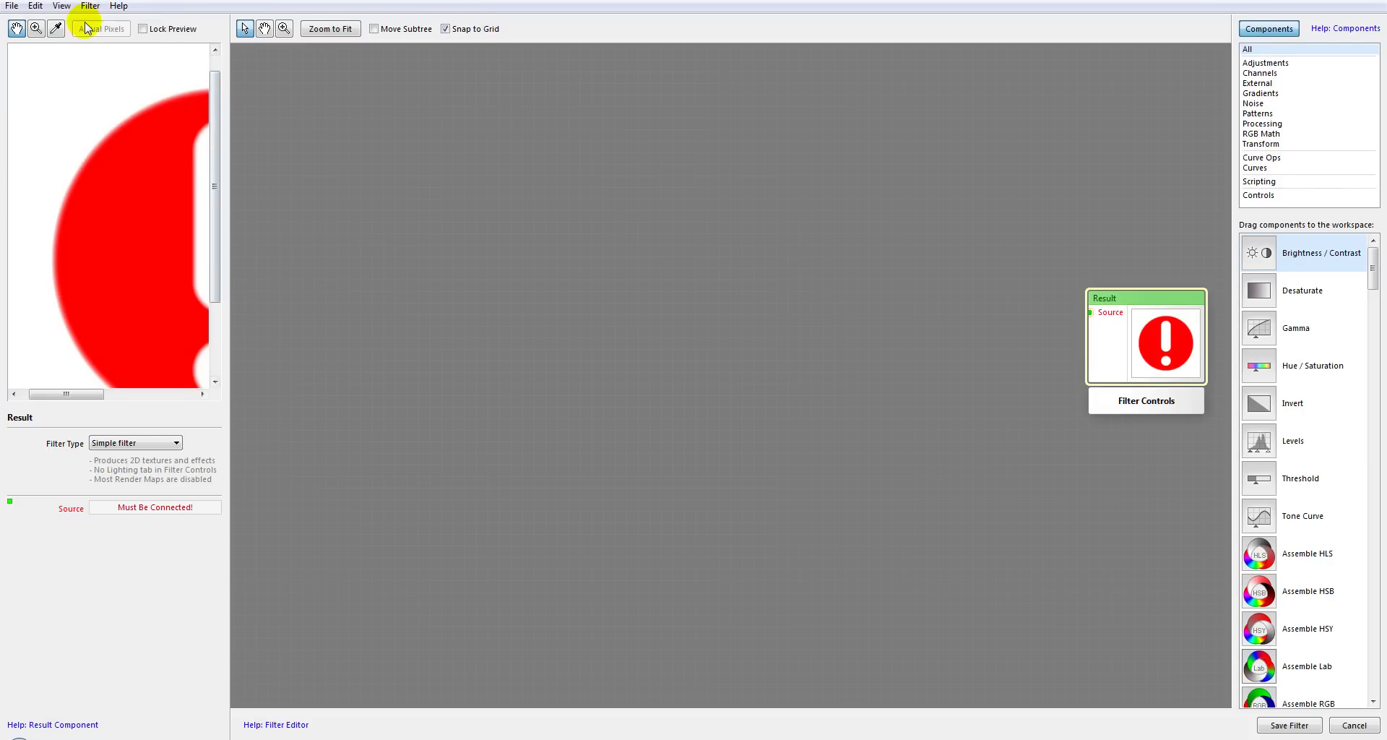
click(121, 6)
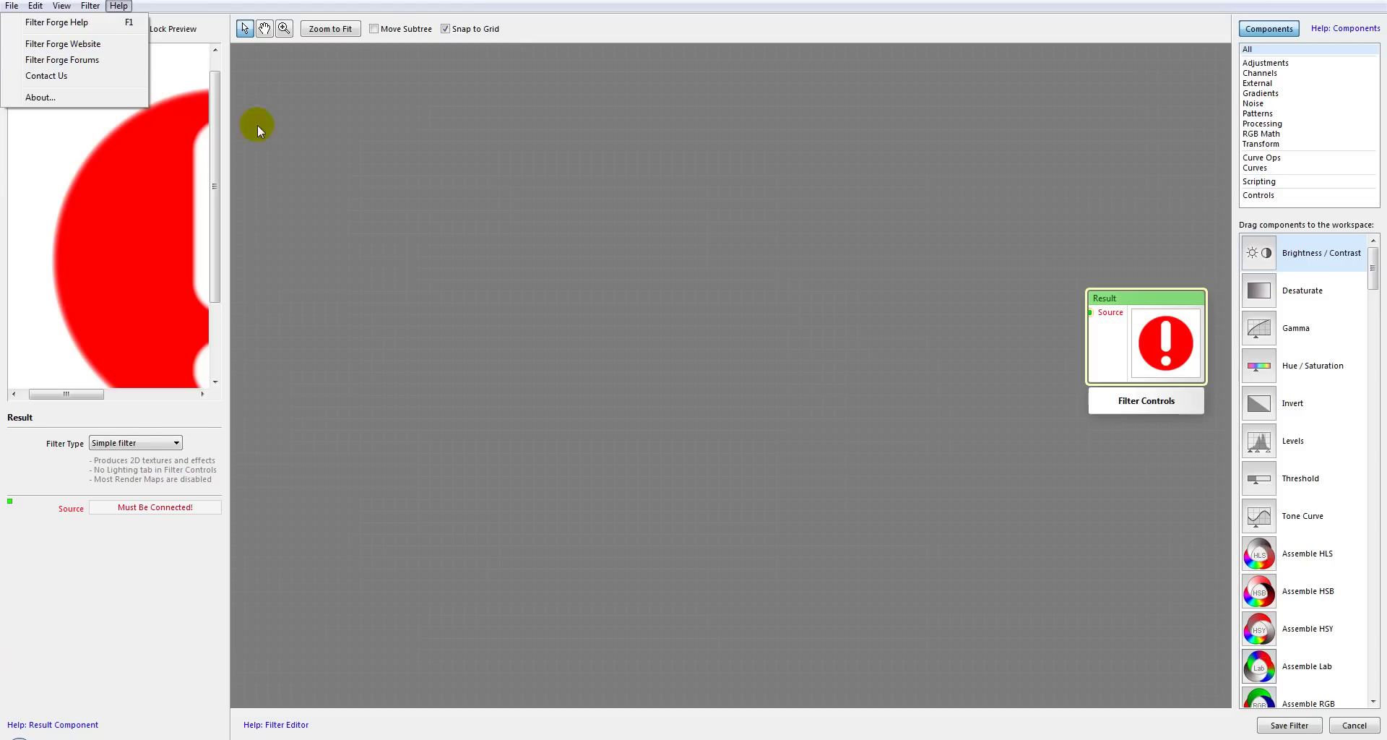
click(731, 267)
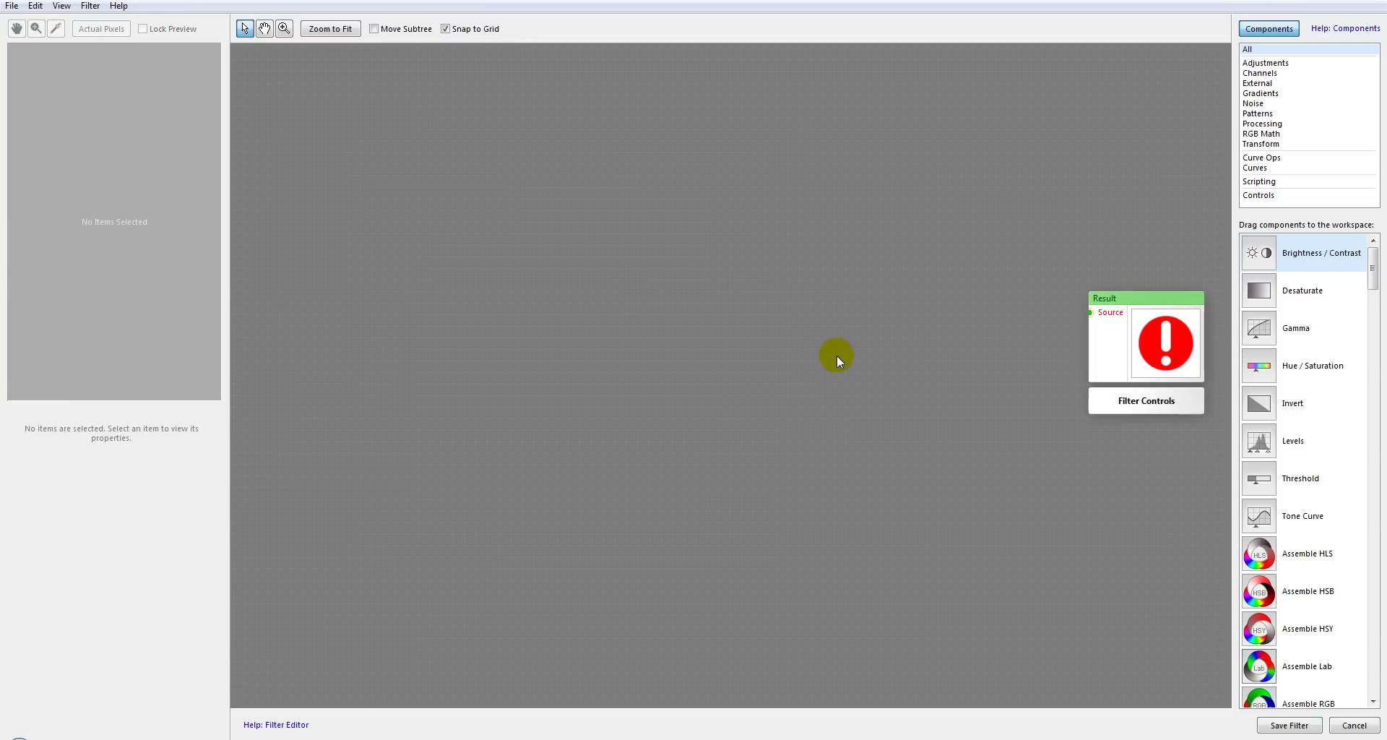
Drag the Result node about 190 px left, then deselect and reselect it
click(1163, 340)
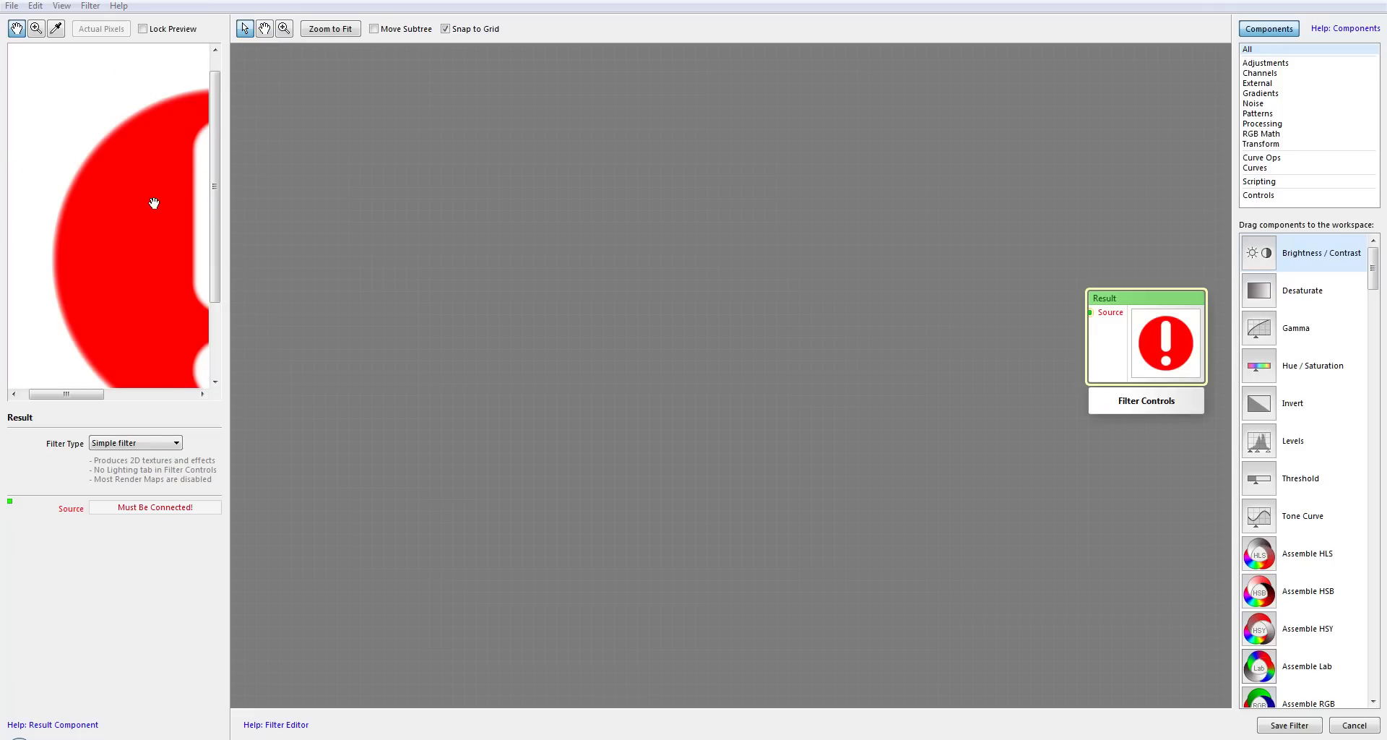
drag(1171, 307, 1033, 299)
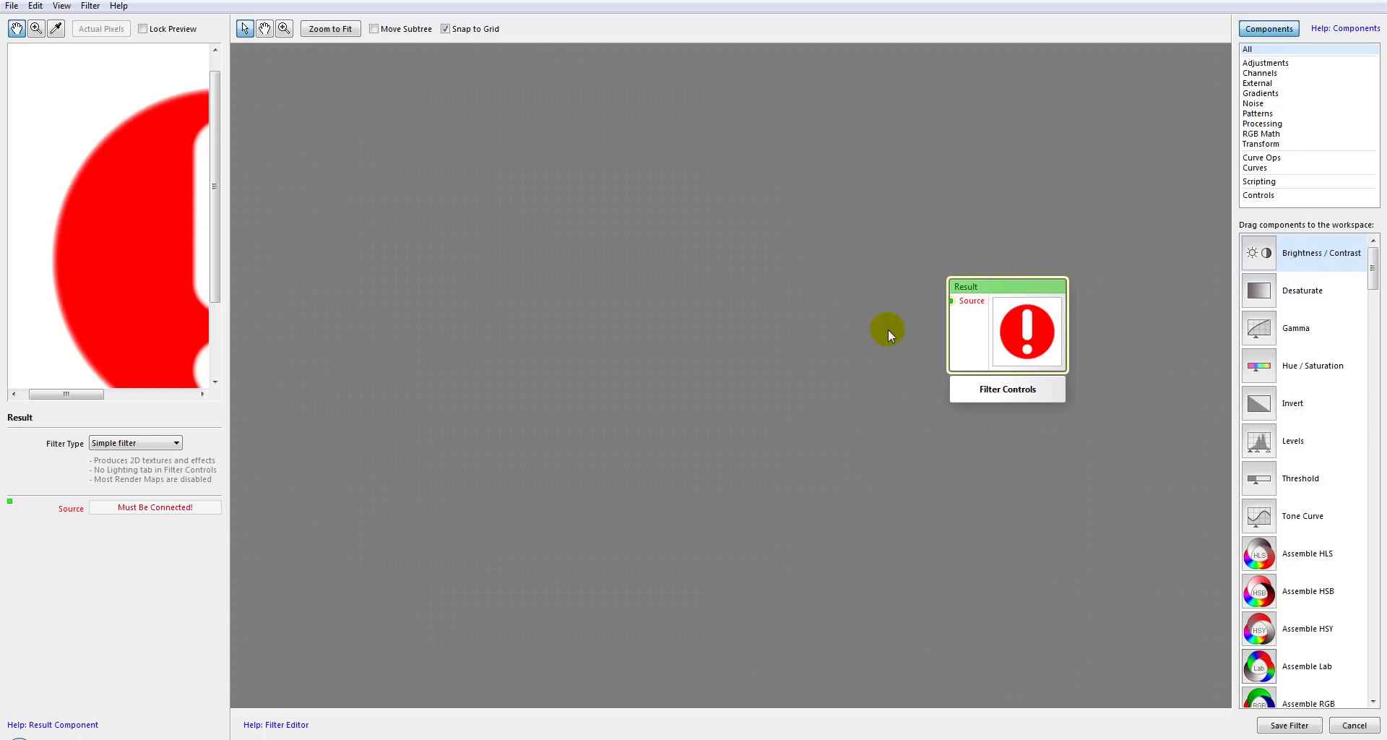
click(864, 311)
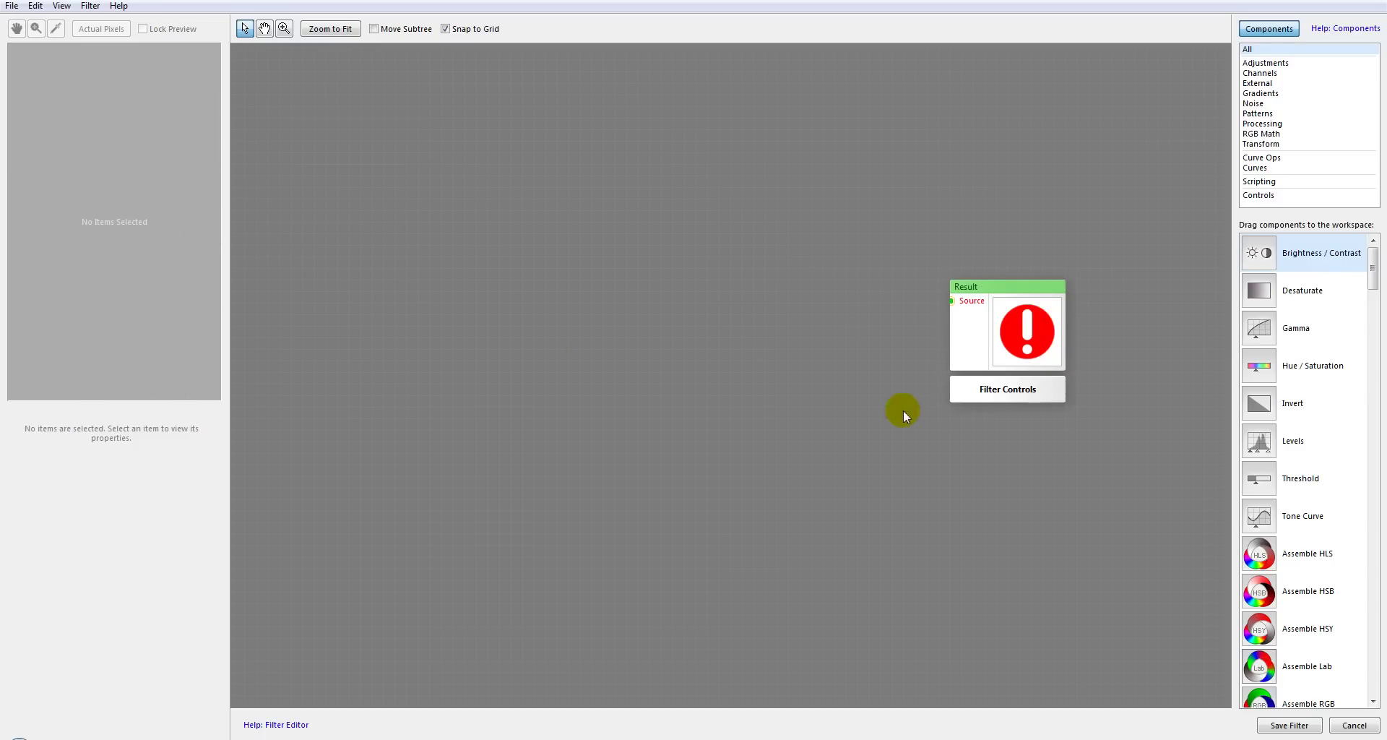
click(973, 329)
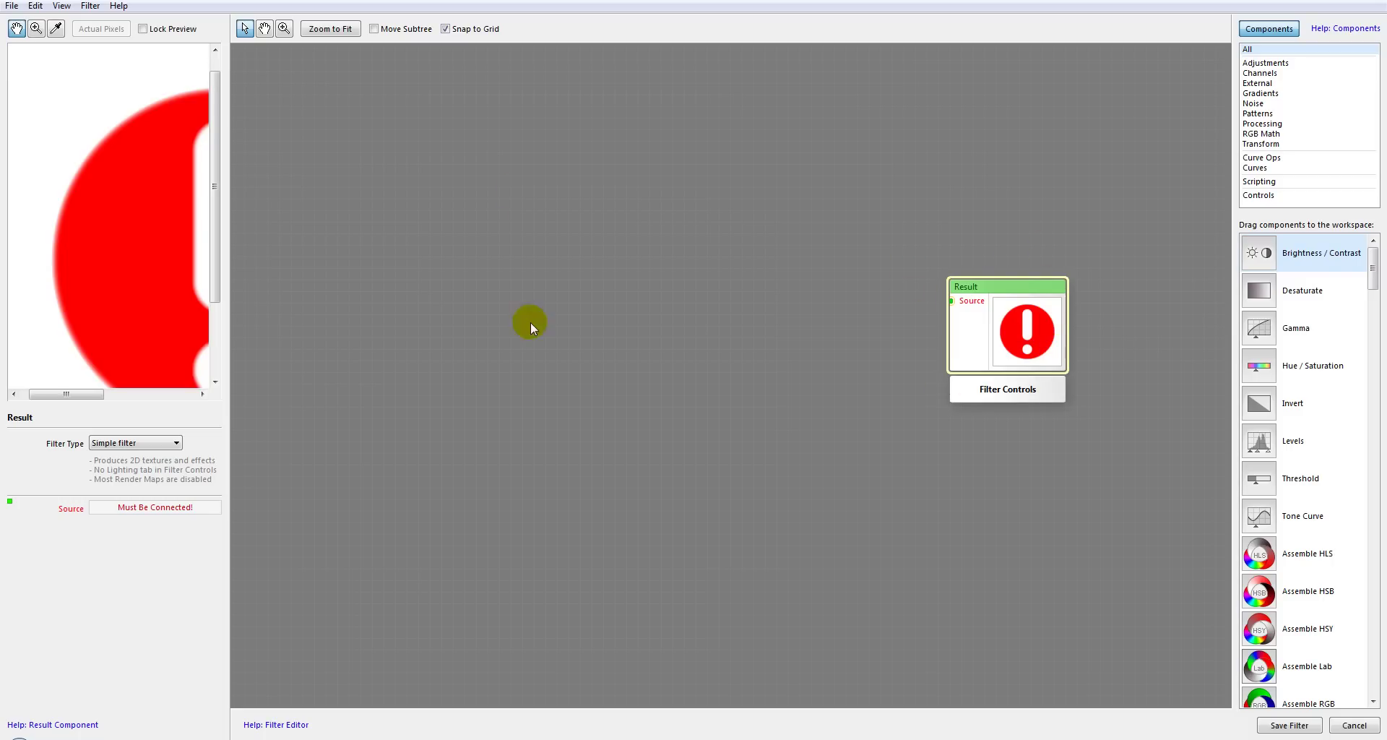
Tick Lock Preview, then deselect and reselect Result to confirm the preview stays on its output
click(144, 29)
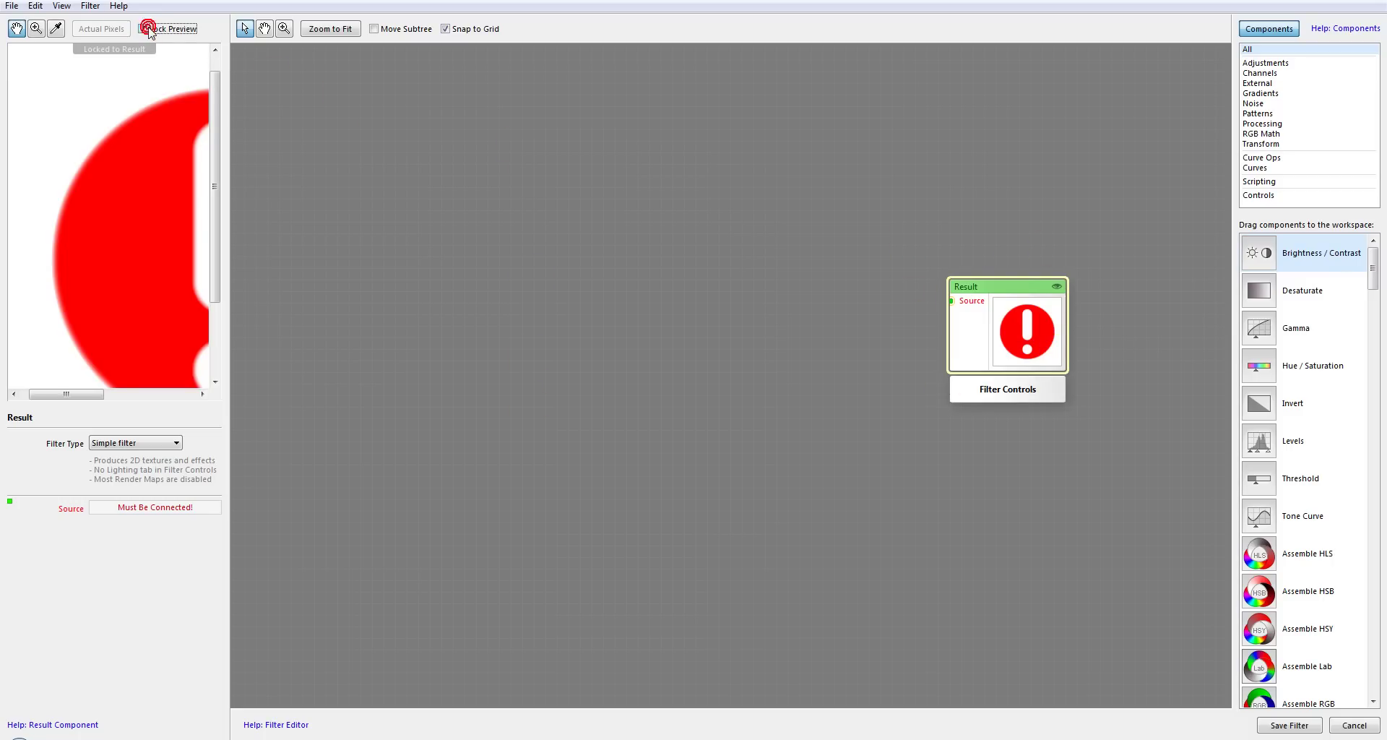
click(846, 330)
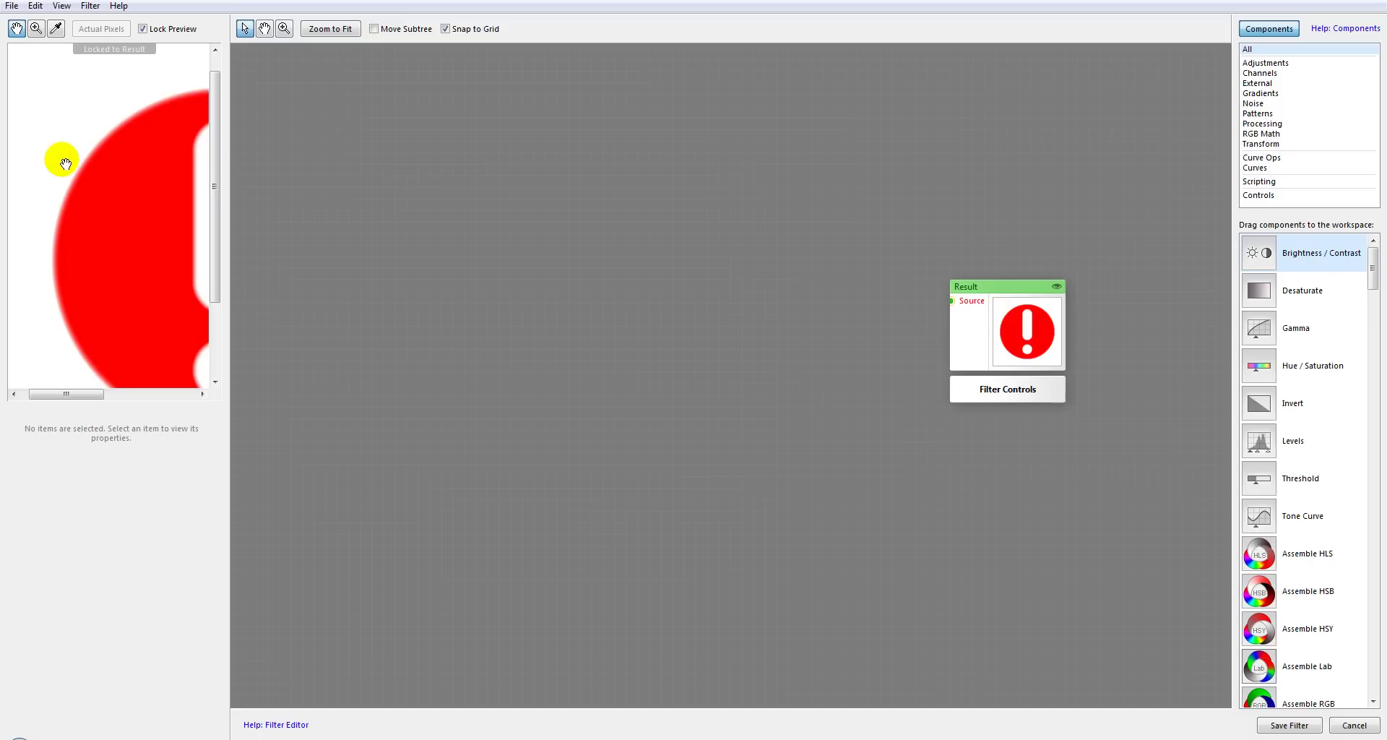
click(1042, 302)
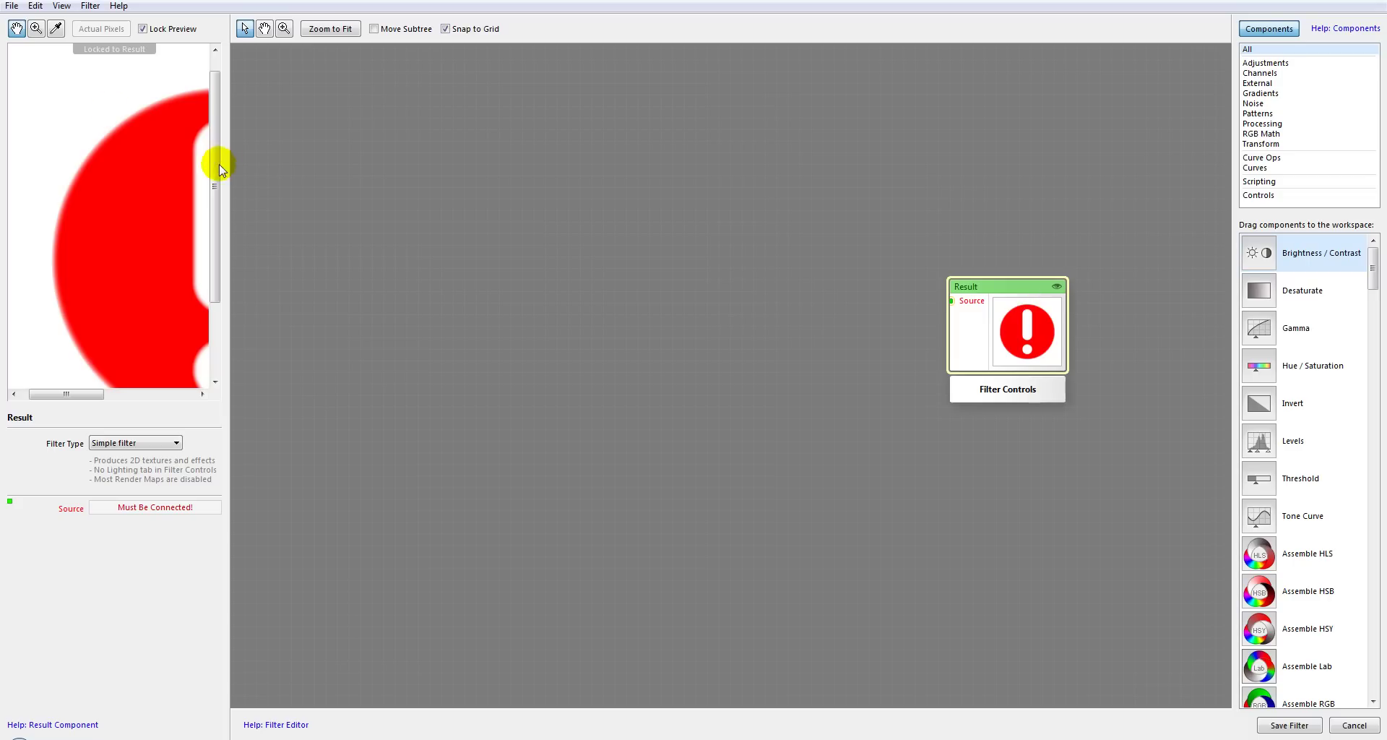
Unlock the preview, zoom into the exclamation icon and back out, then pan the preview
click(142, 29)
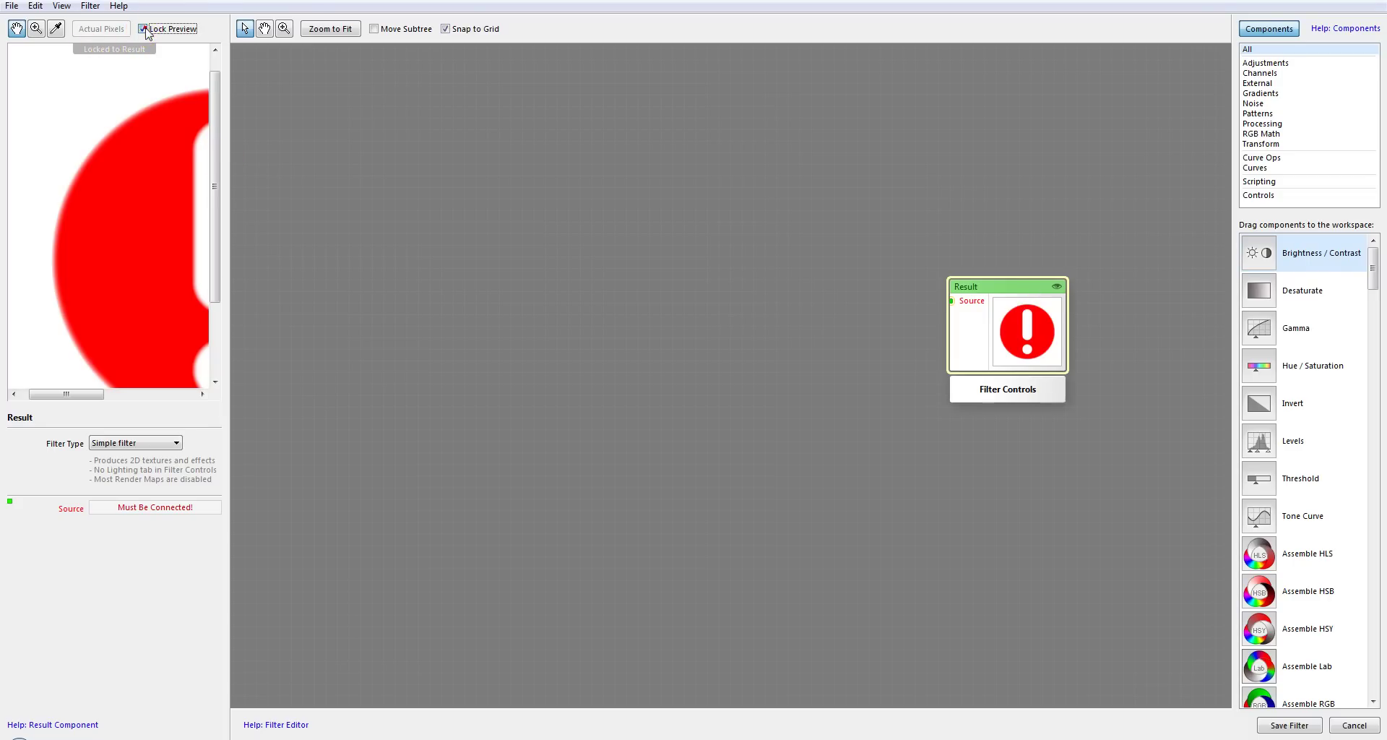
click(35, 30)
click(113, 245)
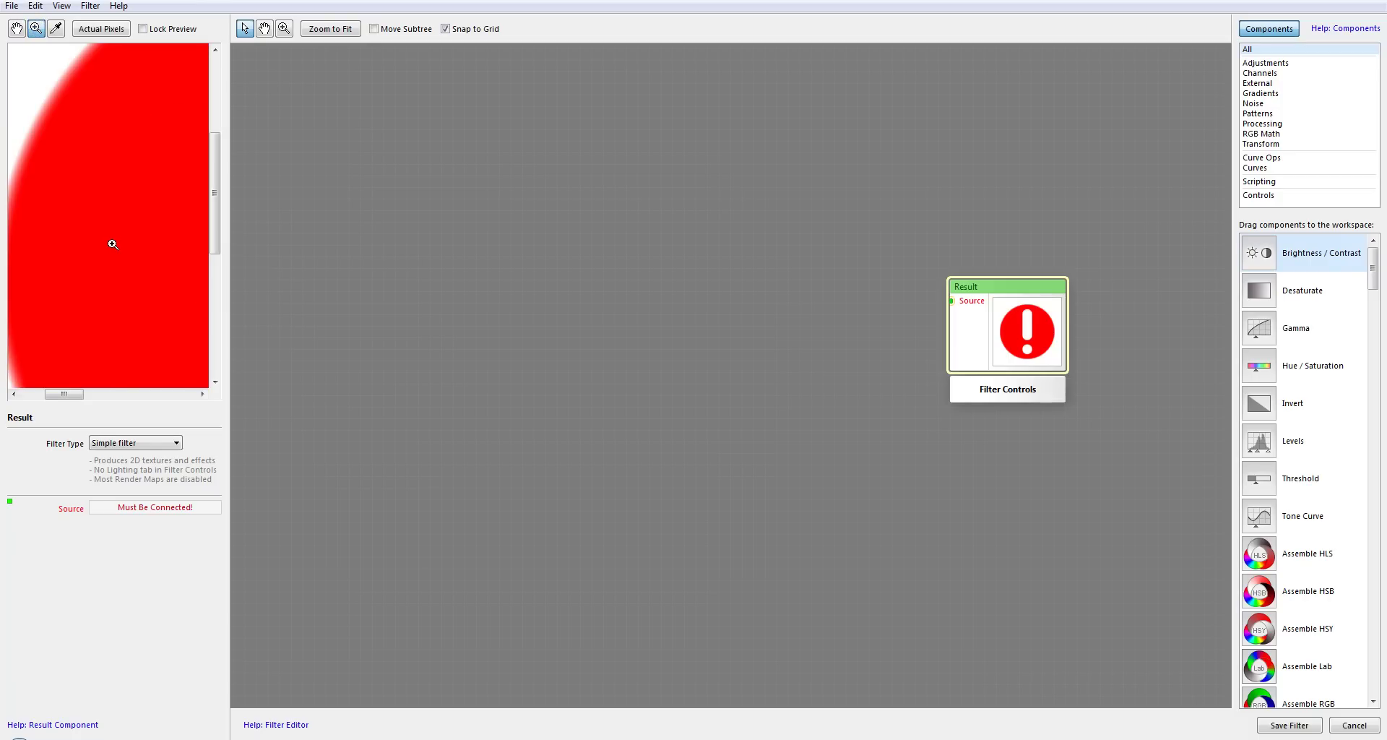
alt+click(112, 245)
alt+click(112, 244)
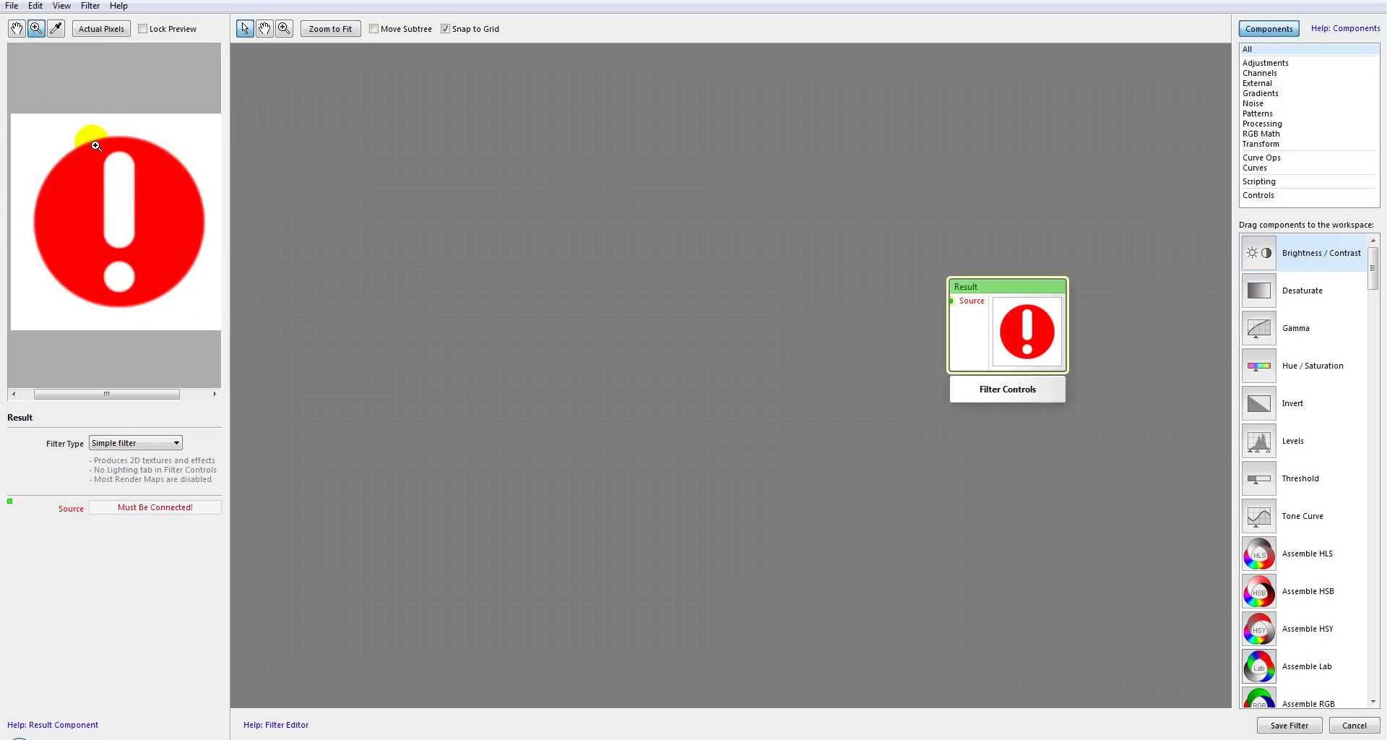
click(15, 30)
mouse_move(123, 210)
mouse_down()
mouse_move(56, 180)
mouse_move(84, 87)
mouse_move(71, 53)
mouse_up()
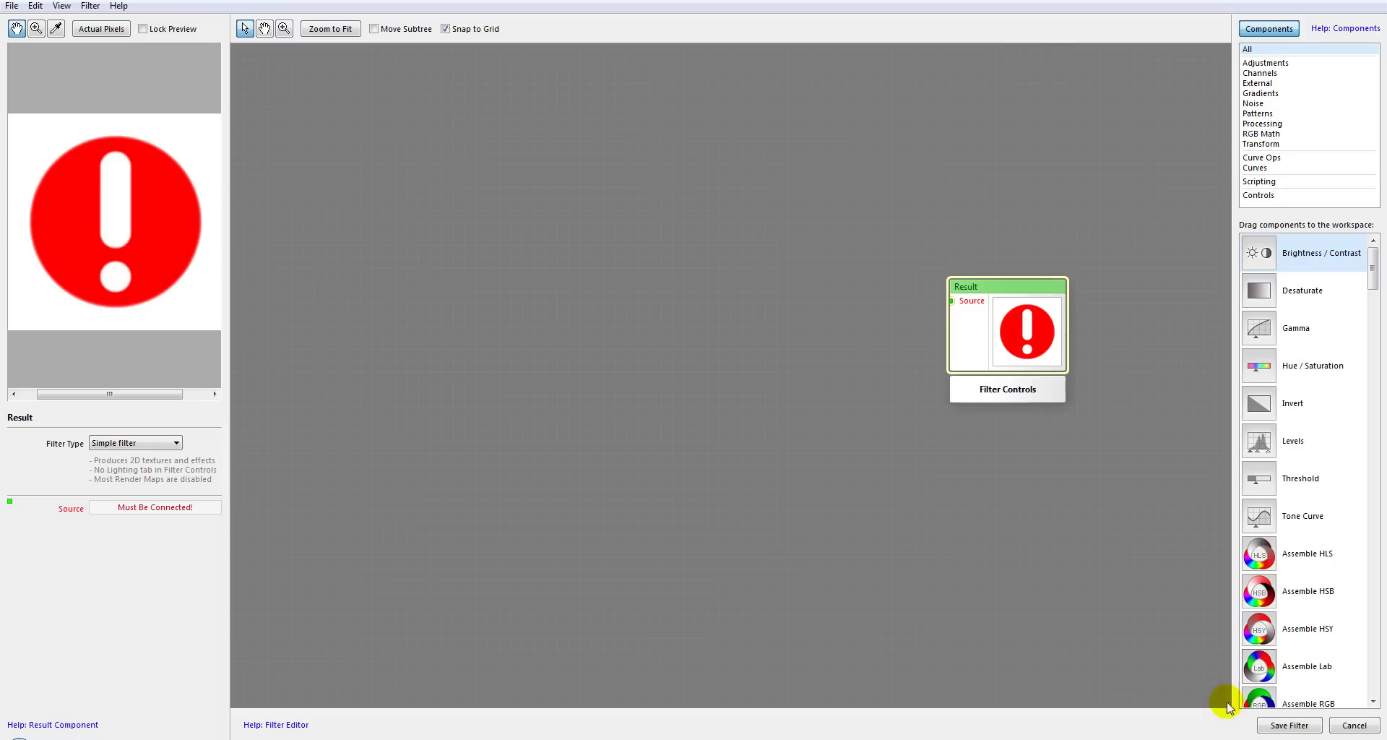
Pan the workspace to move the Result node left and higher, and zoom with the mouse wheel
drag(840, 347, 577, 361)
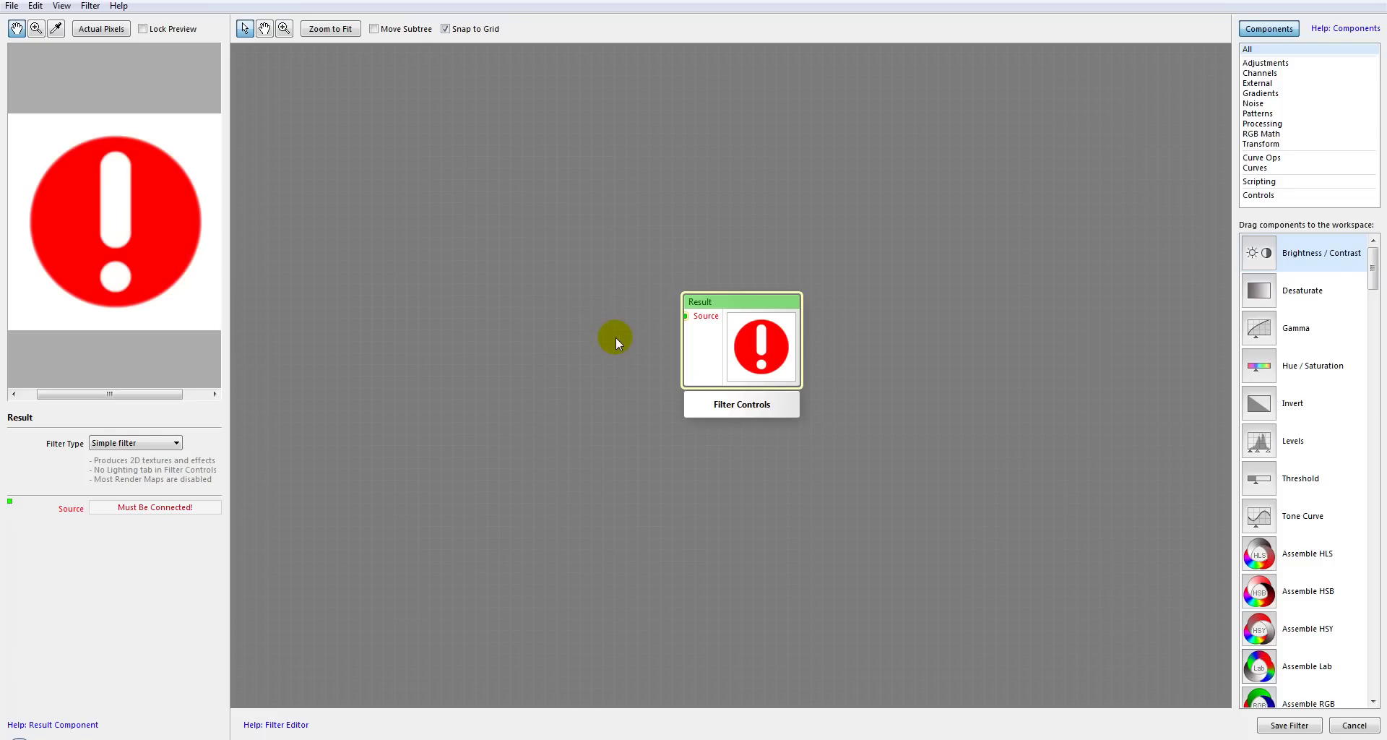
drag(619, 337, 562, 359)
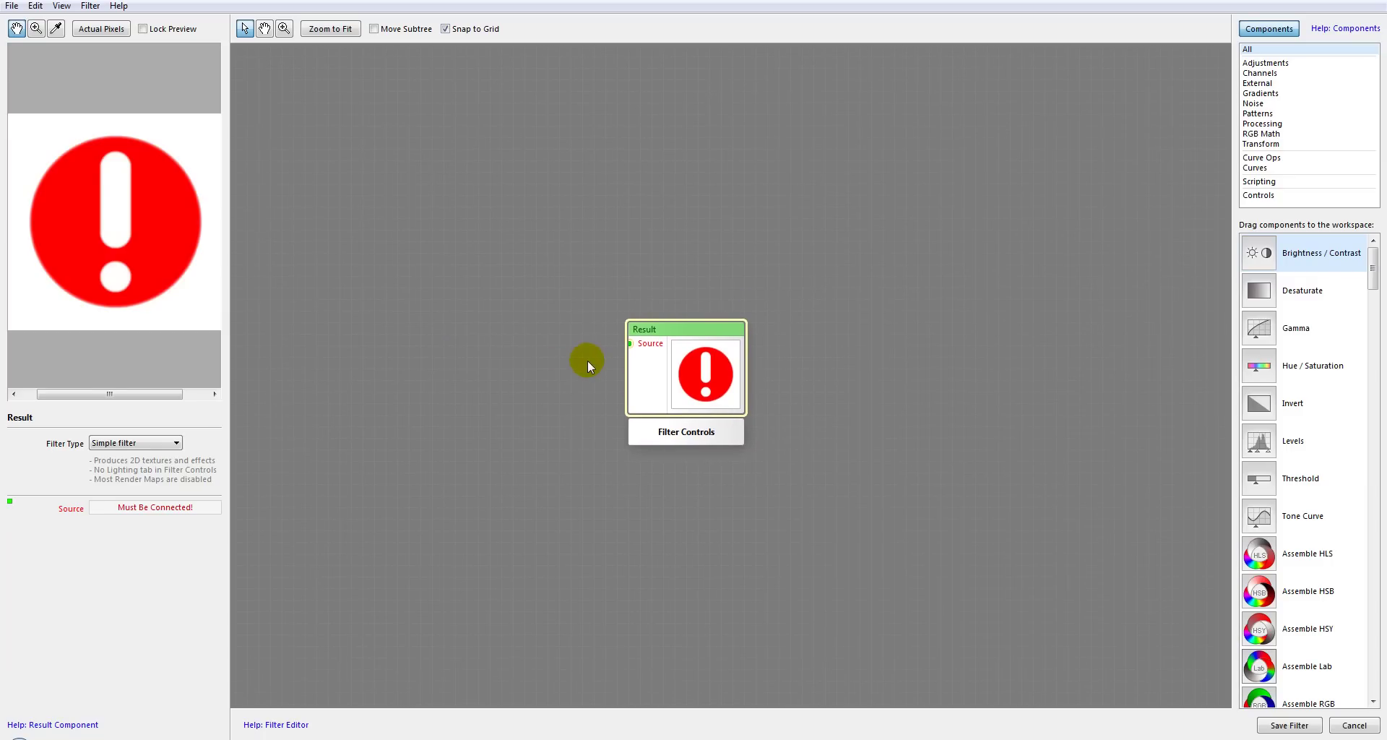
scroll(588, 360, down, 3)
scroll(588, 360, up, 3)
scroll(587, 361, down, 1)
scroll(587, 361, down, 1)
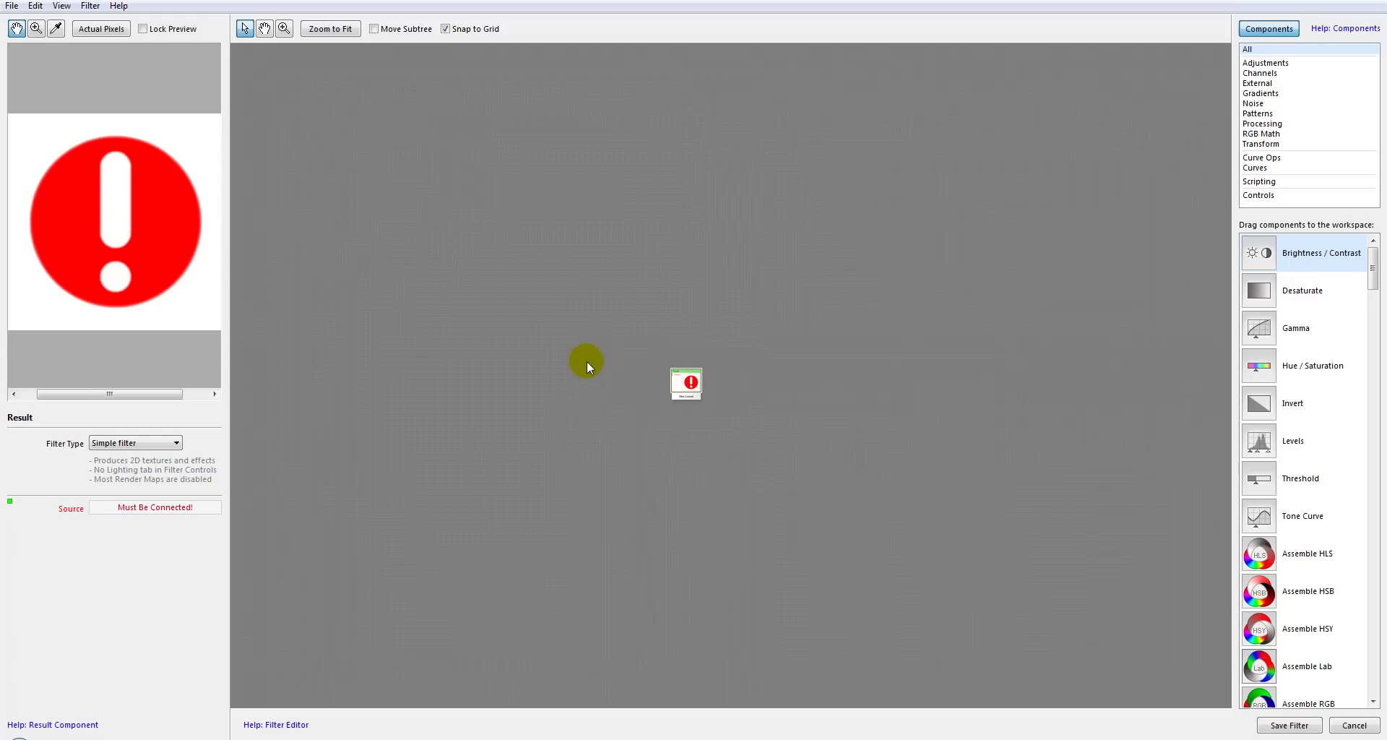
scroll(587, 362, up, 2)
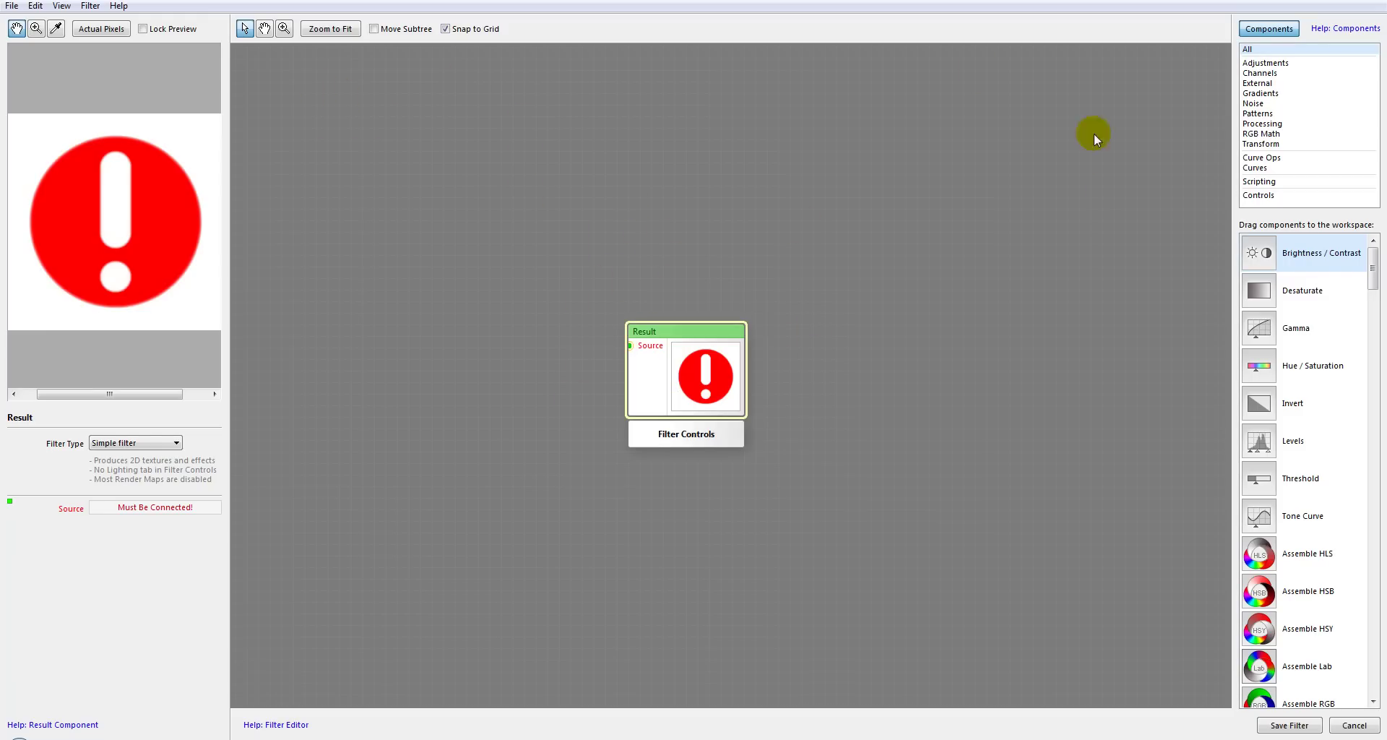
Try the workspace Hand and Zoom tools, return to Select, and Zoom to Fit around Result
click(264, 28)
drag(498, 220, 551, 223)
click(284, 28)
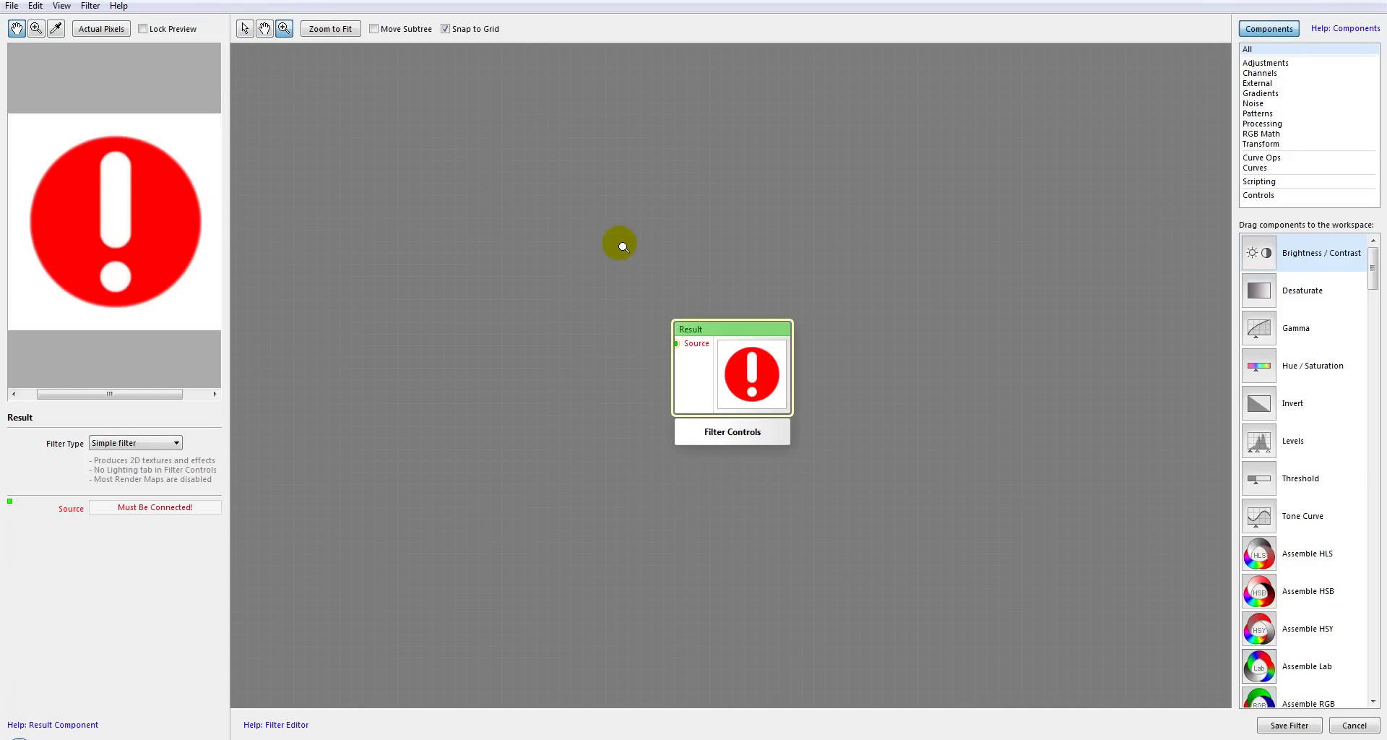
click(249, 32)
click(326, 29)
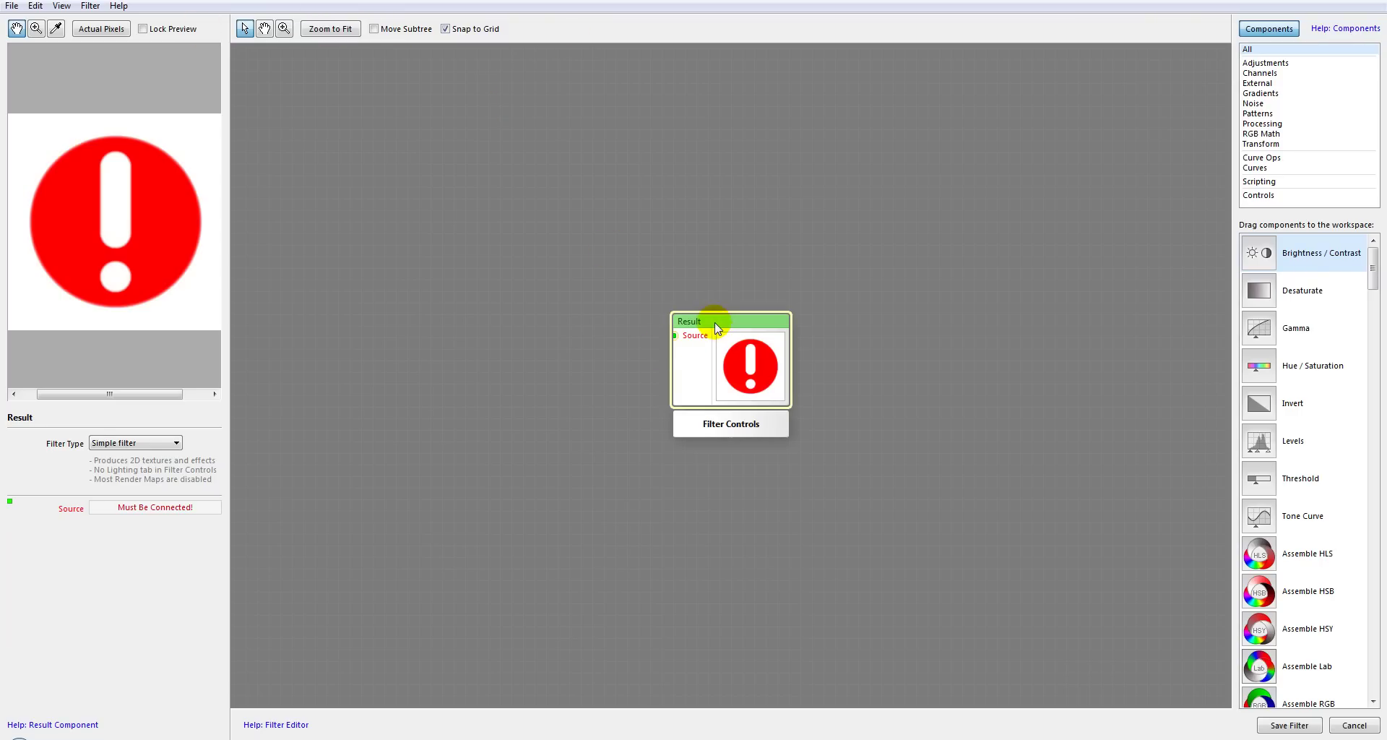
Move the Result node right of centre and filter the component list to Adjustments
drag(723, 322, 615, 279)
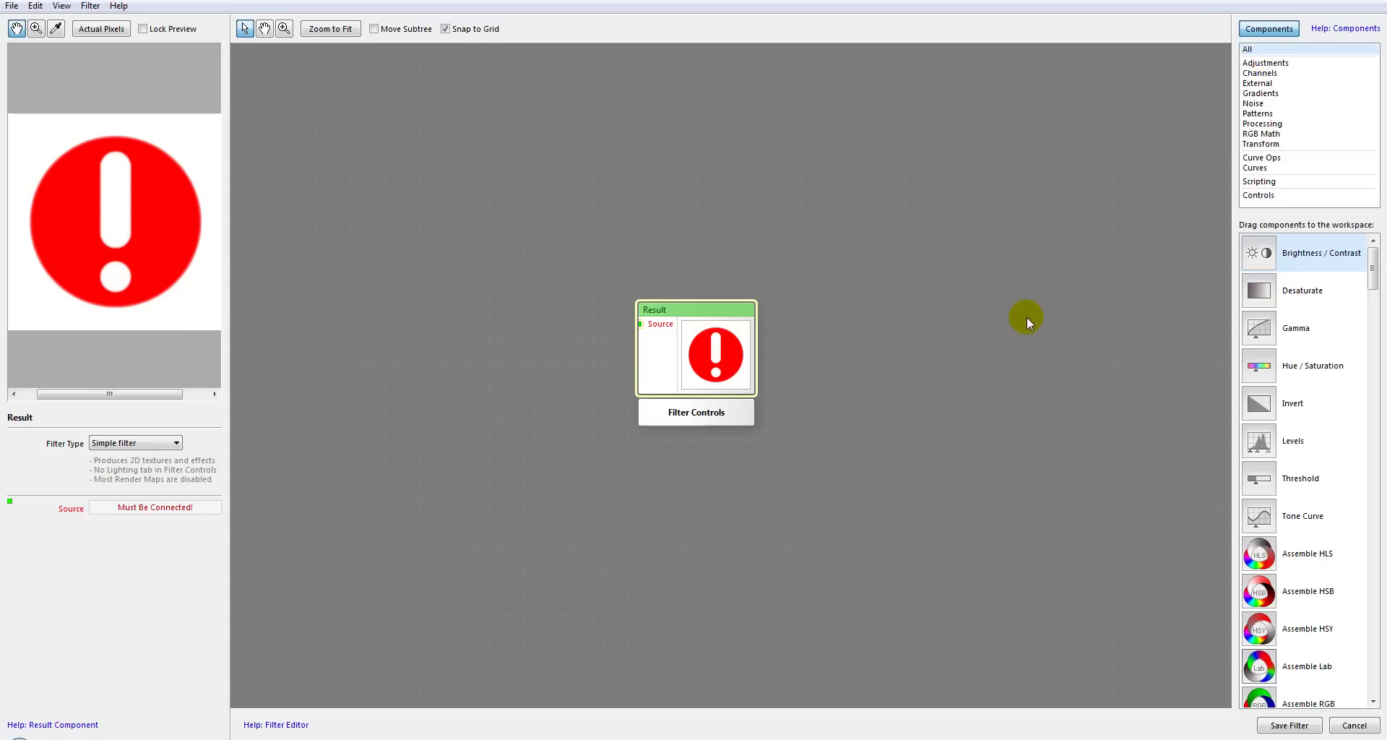
drag(714, 307, 895, 298)
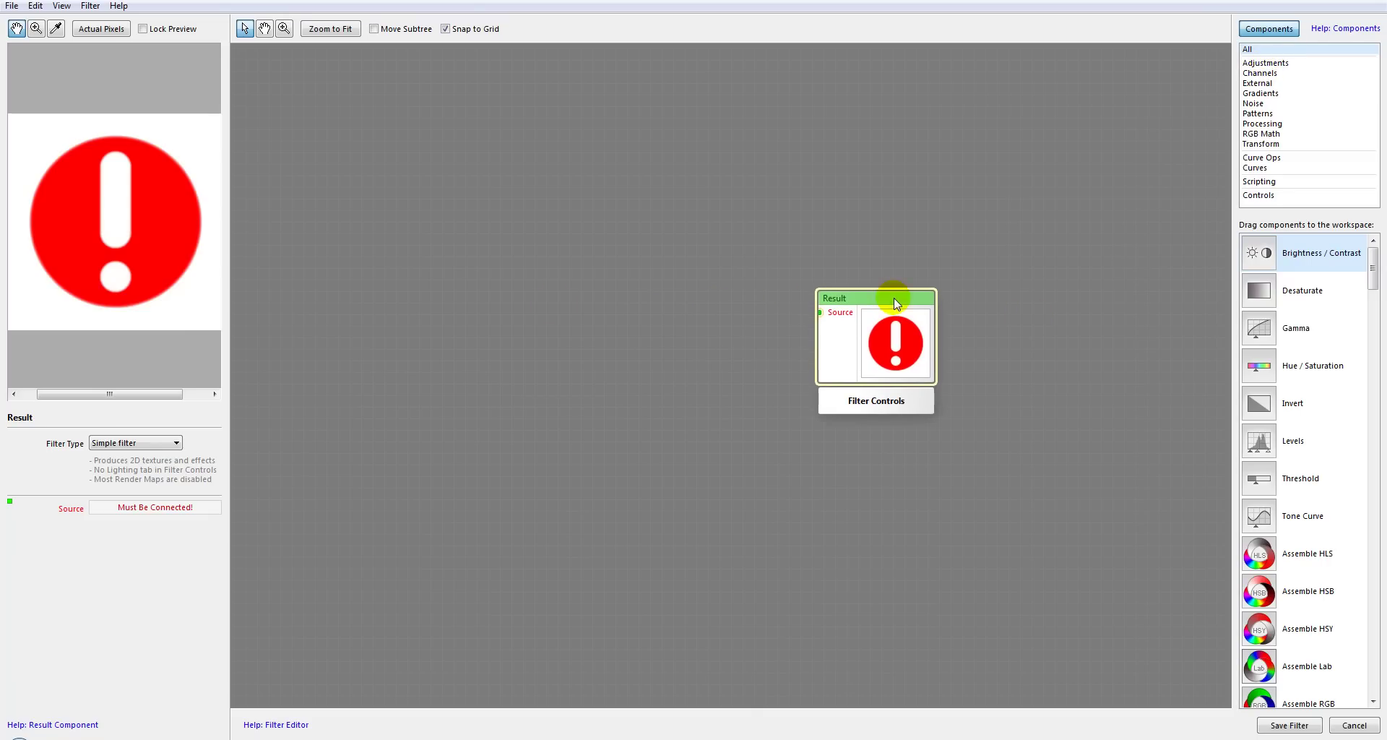
click(1265, 63)
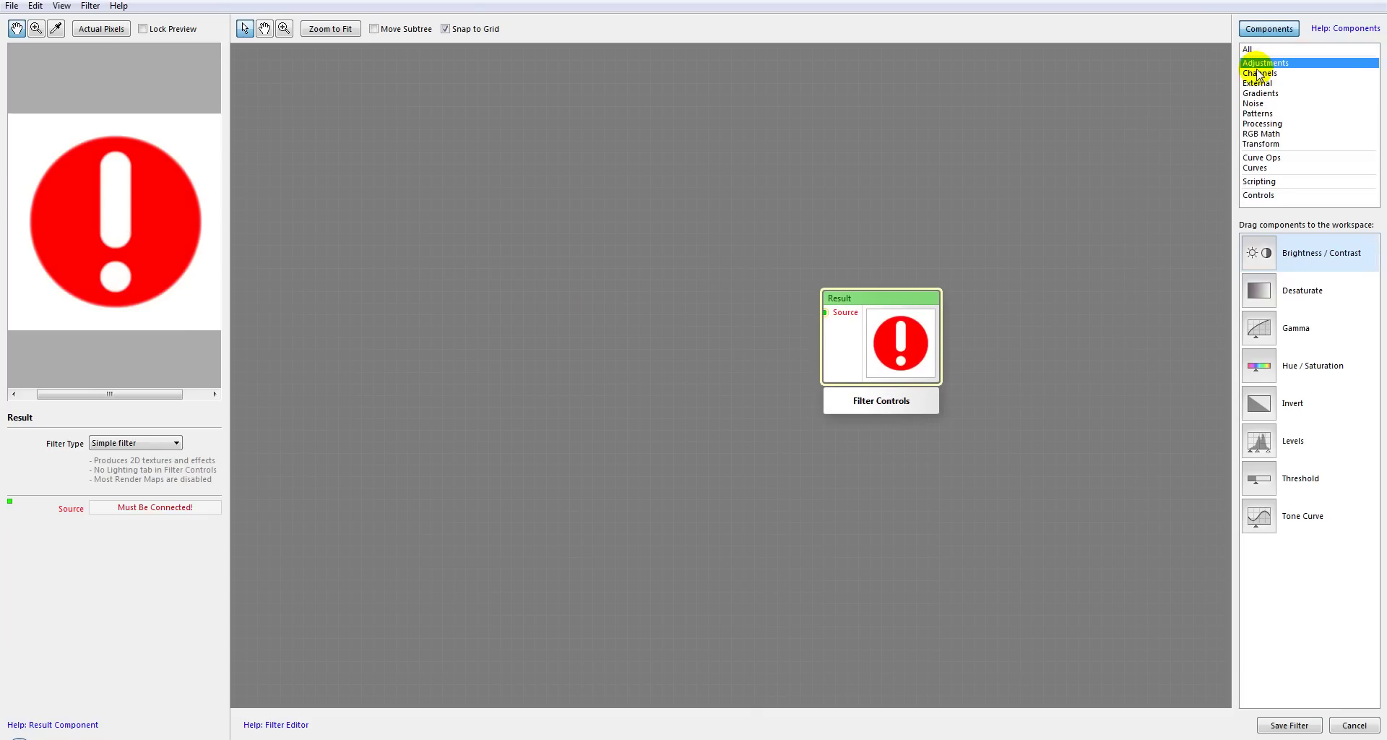
Place a Brightness / Contrast node from Adjustments left of Result and wire its output to Result's Source
click(1254, 49)
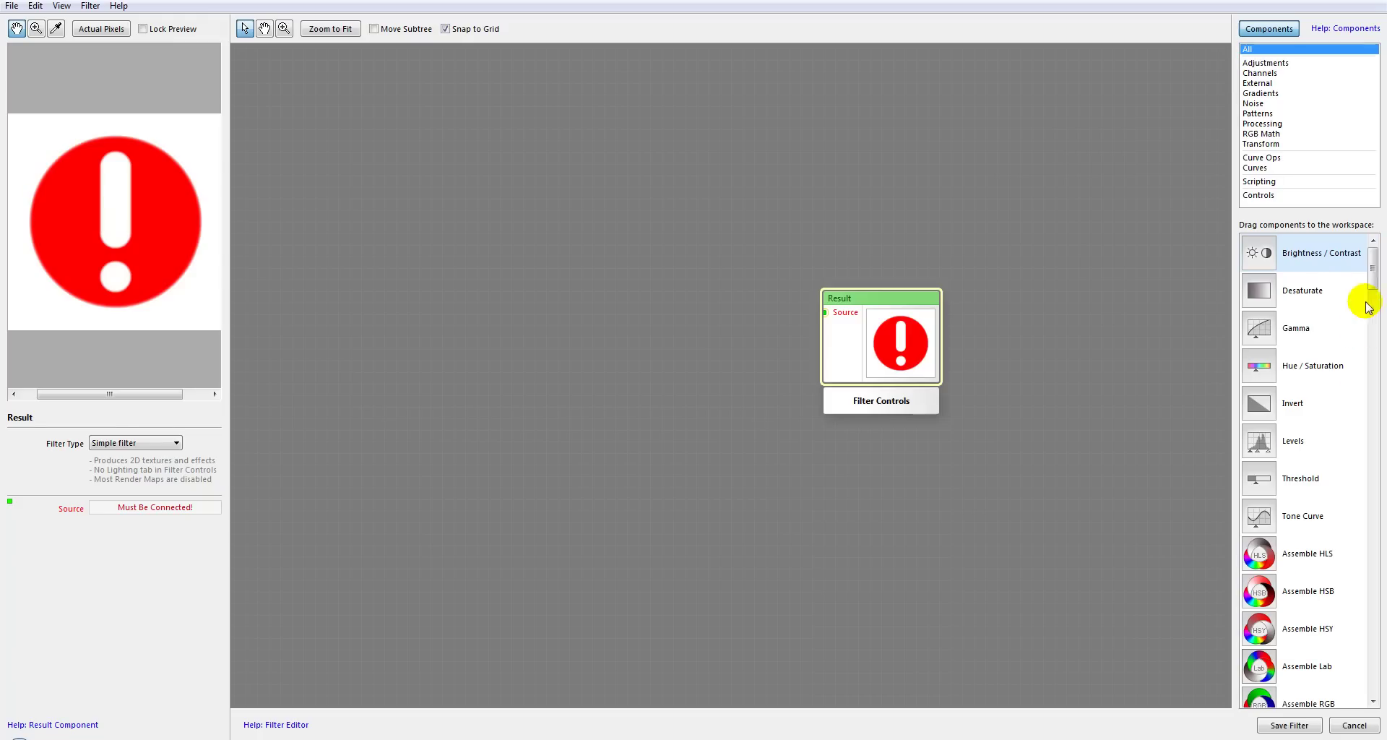
scroll(1369, 295, down, 5)
drag(1373, 321, 1373, 694)
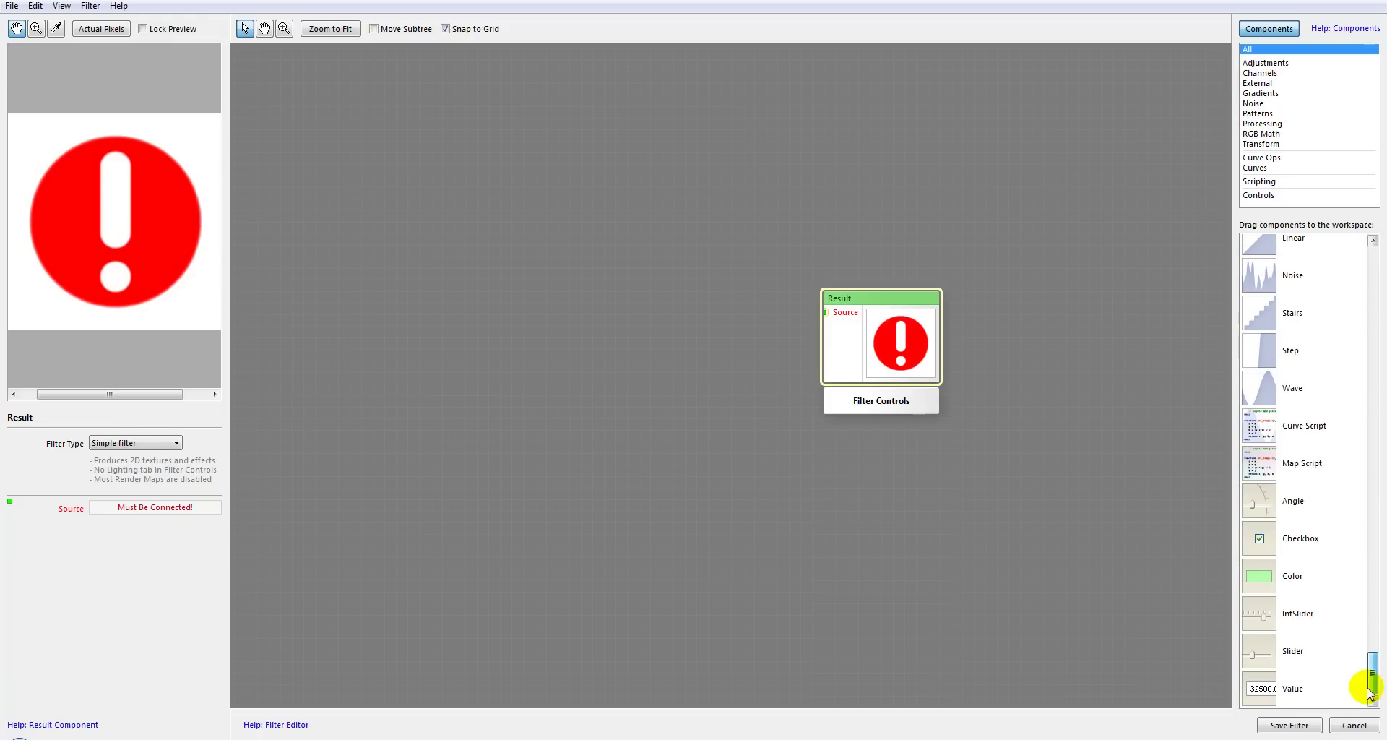
click(1269, 63)
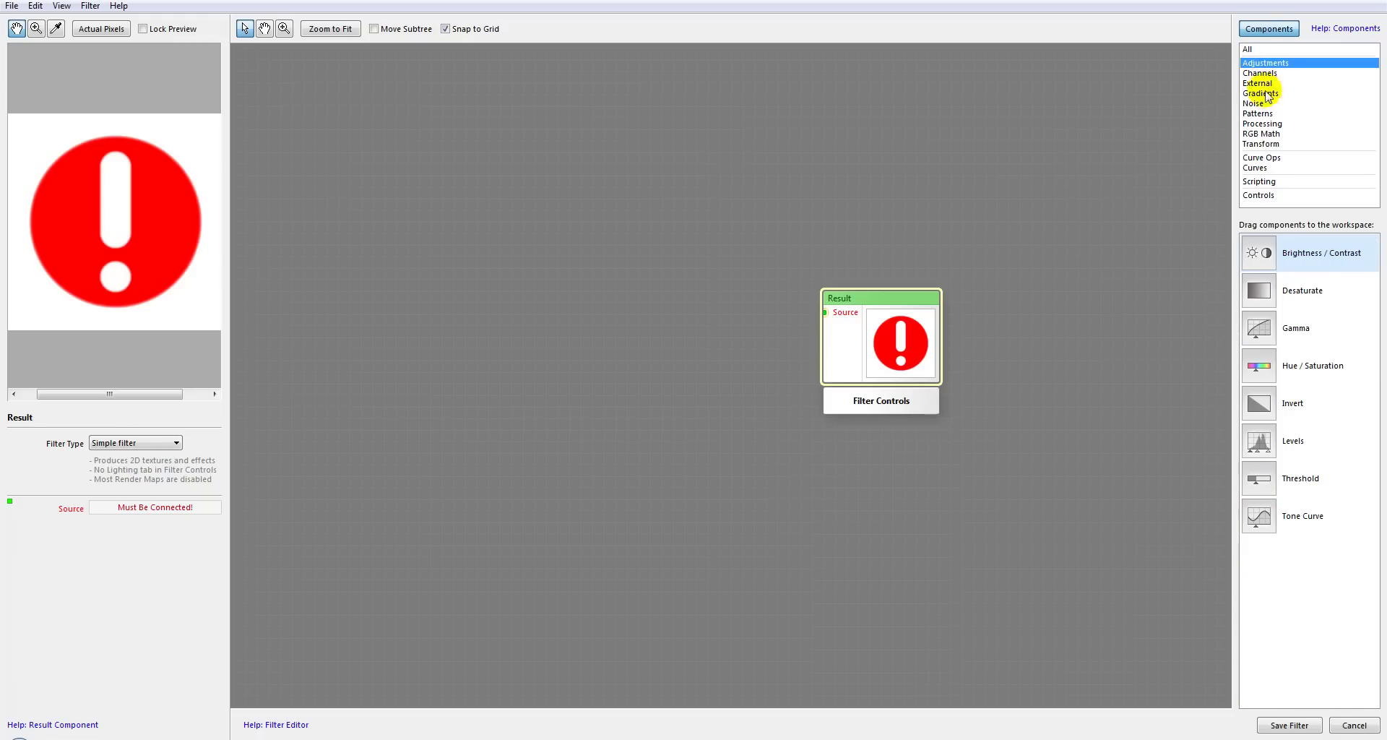
click(1269, 143)
click(1266, 64)
drag(1258, 252, 644, 296)
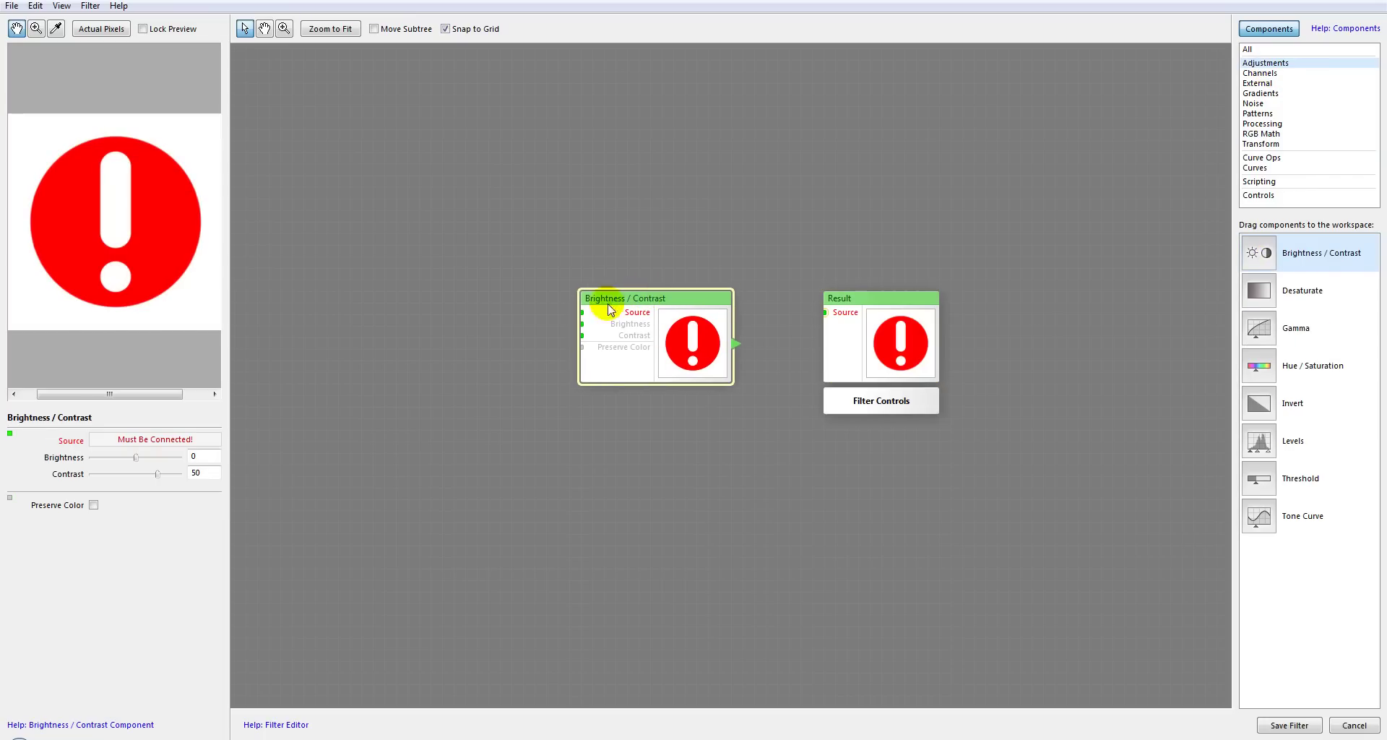
drag(728, 355, 825, 313)
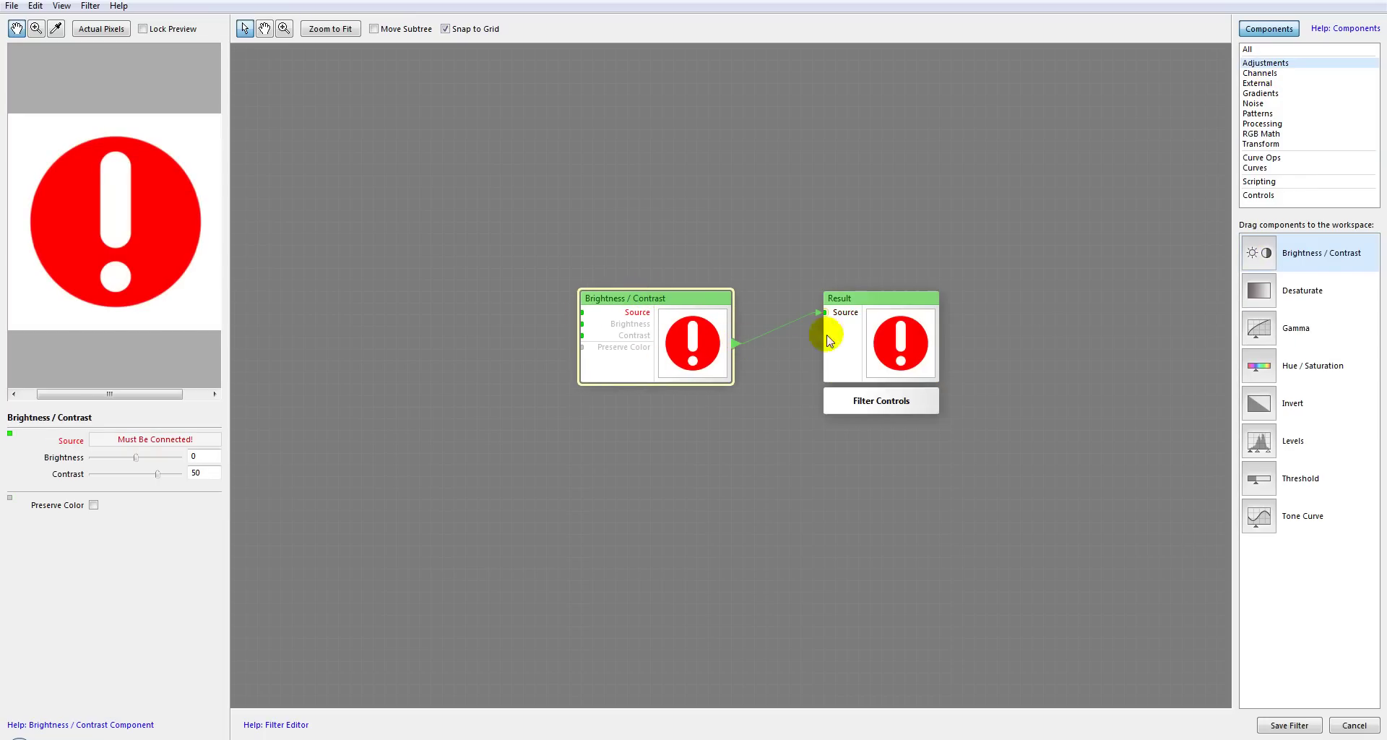
drag(692, 306, 692, 318)
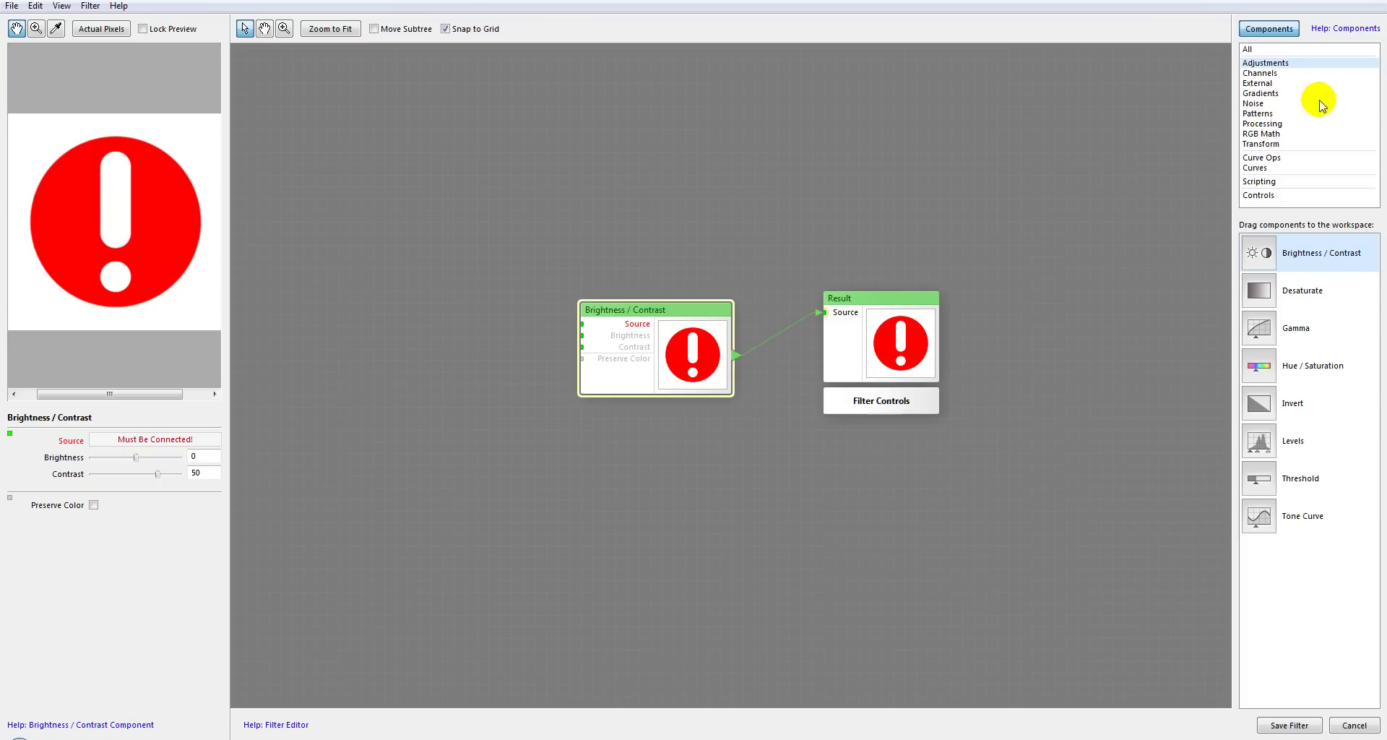
Browse the Channels through Controls categories, return to Adjustments, and raise both nodes slightly
click(1264, 73)
click(1261, 83)
click(1255, 103)
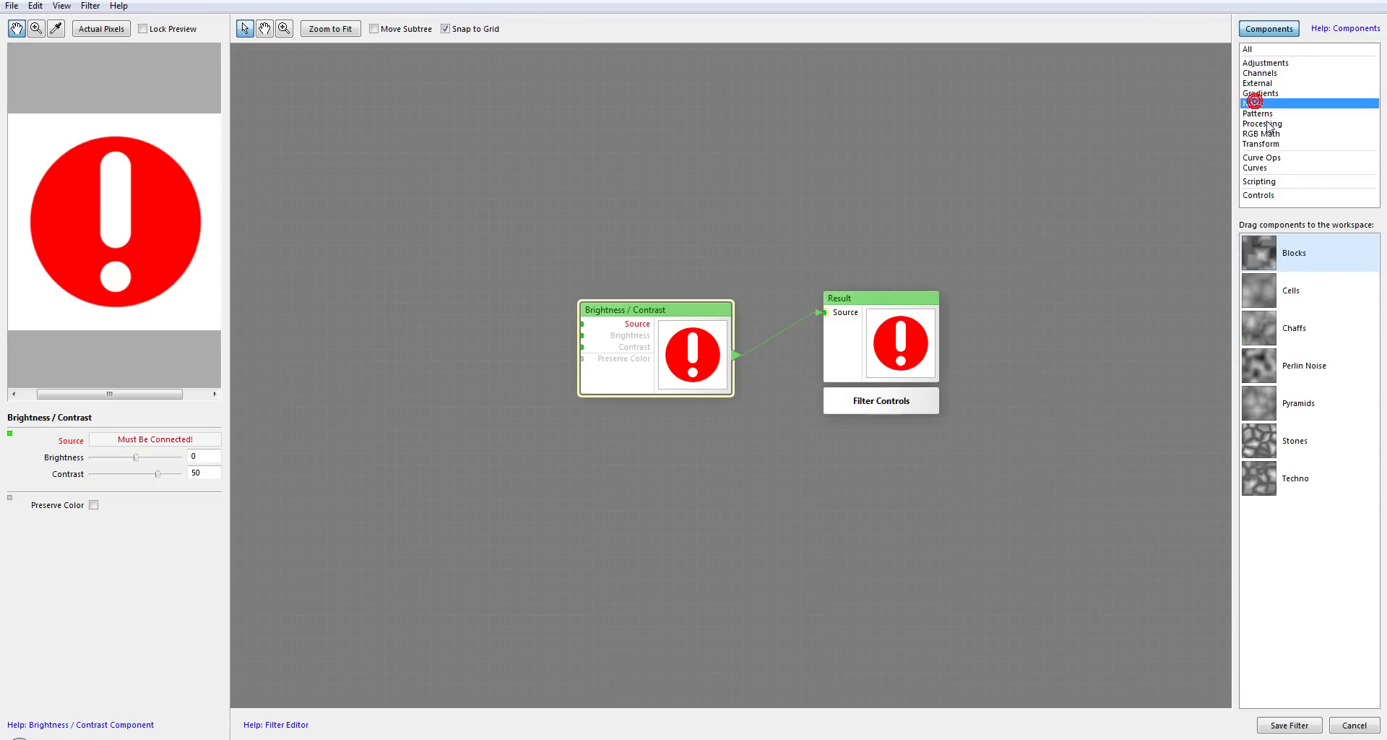
click(1263, 124)
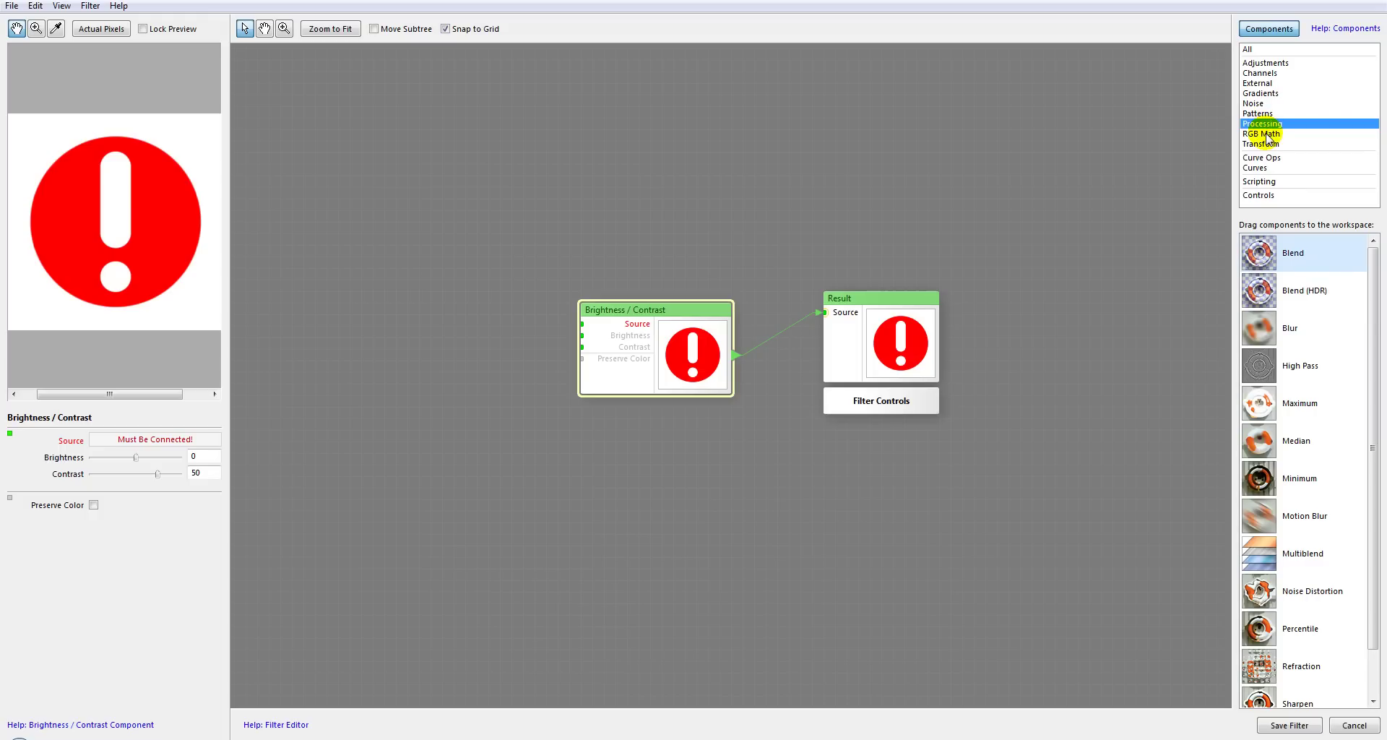
click(1260, 181)
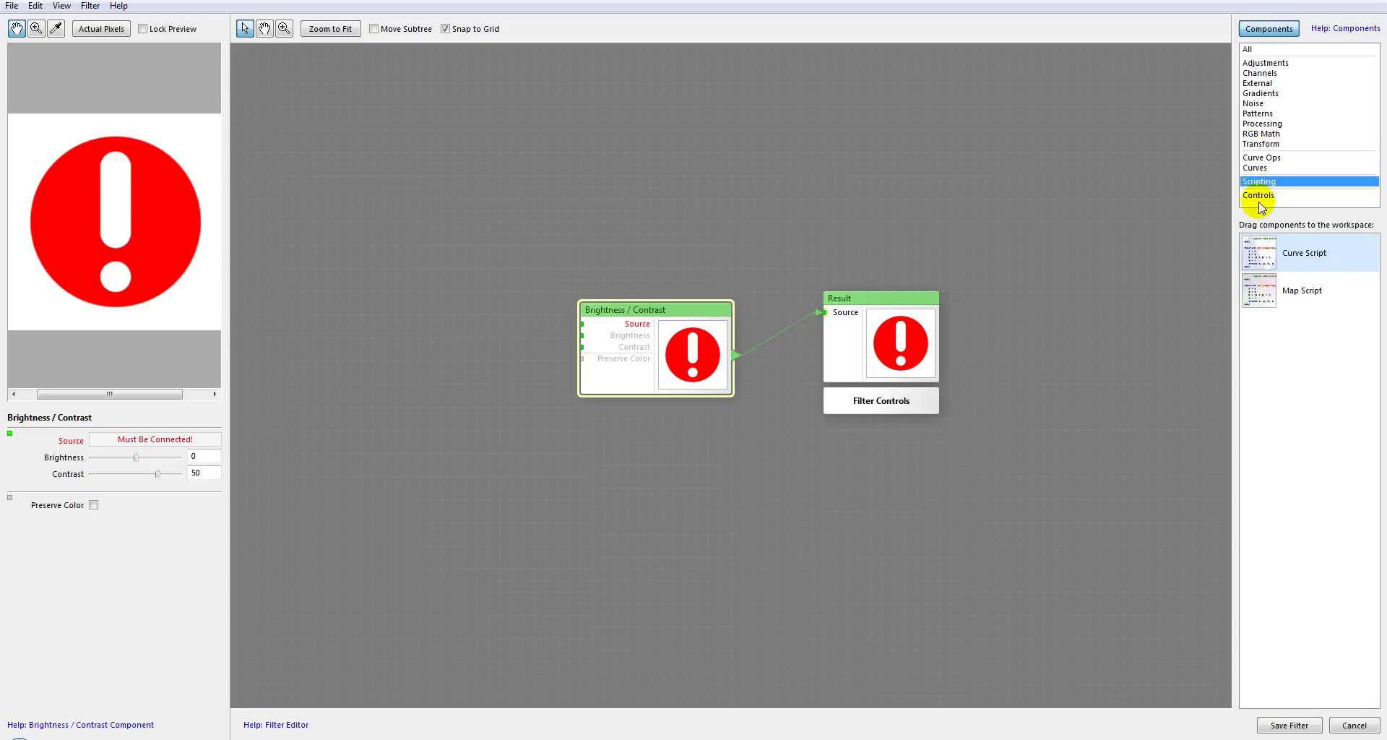
click(1259, 197)
click(1273, 62)
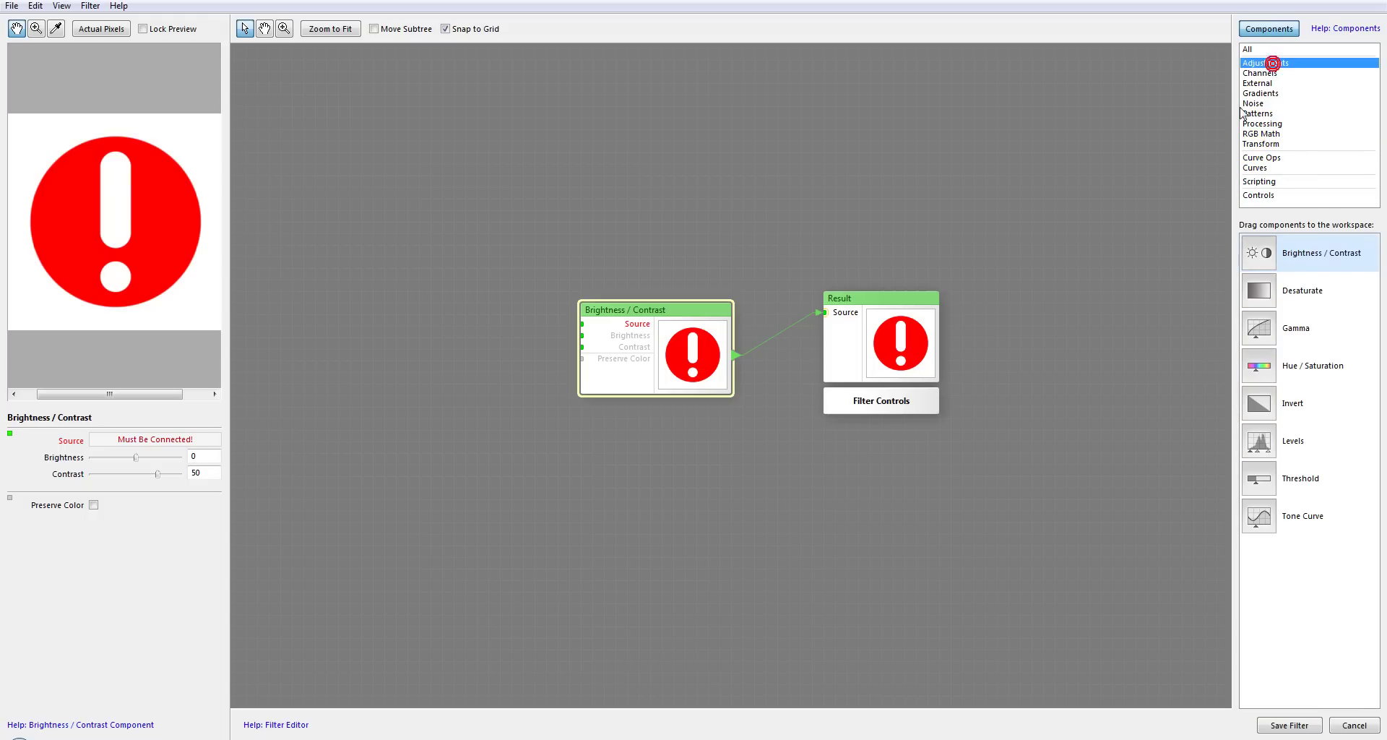
mouse_move(635, 309)
mouse_down()
mouse_move(636, 253)
mouse_move(636, 286)
mouse_up()
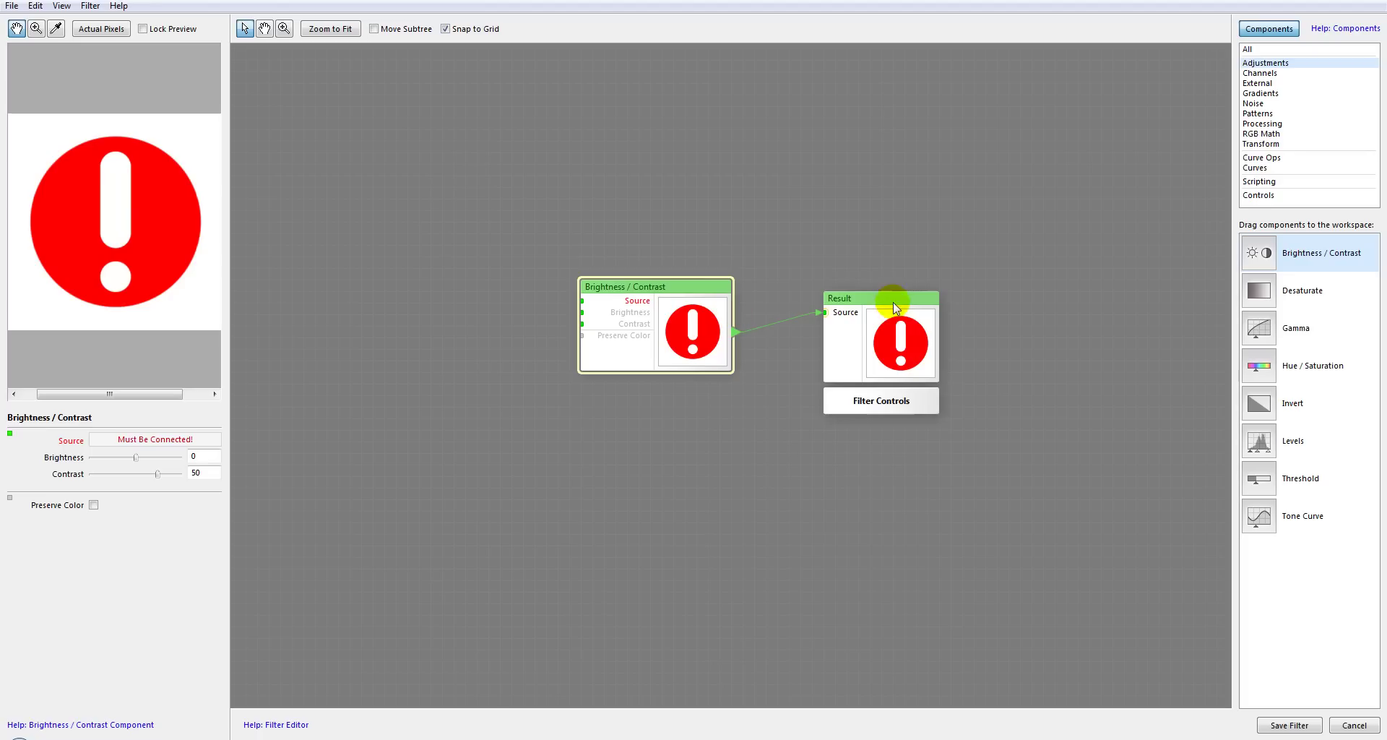
drag(895, 307, 894, 284)
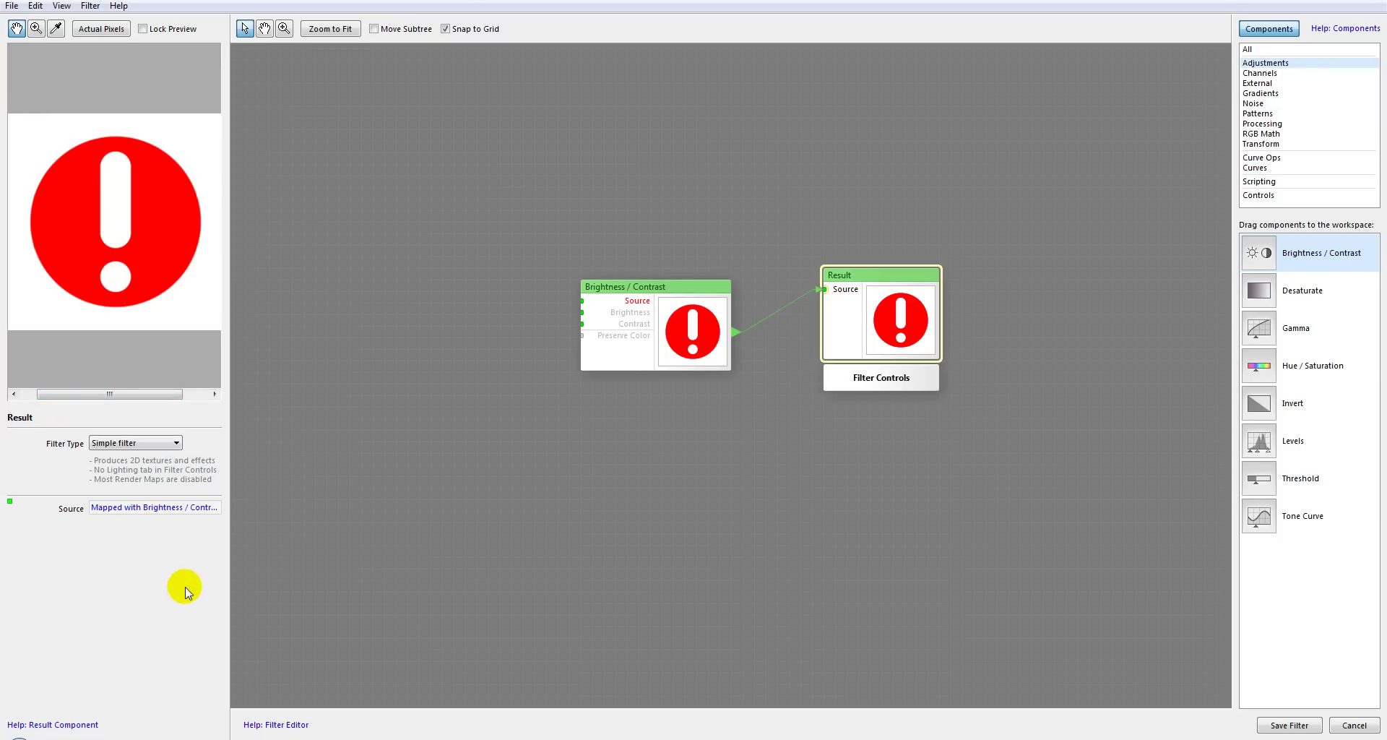
Select the Brightness / Contrast node, then Result, then Brightness / Contrast again to view Brightness 0, Contrast 50
click(633, 296)
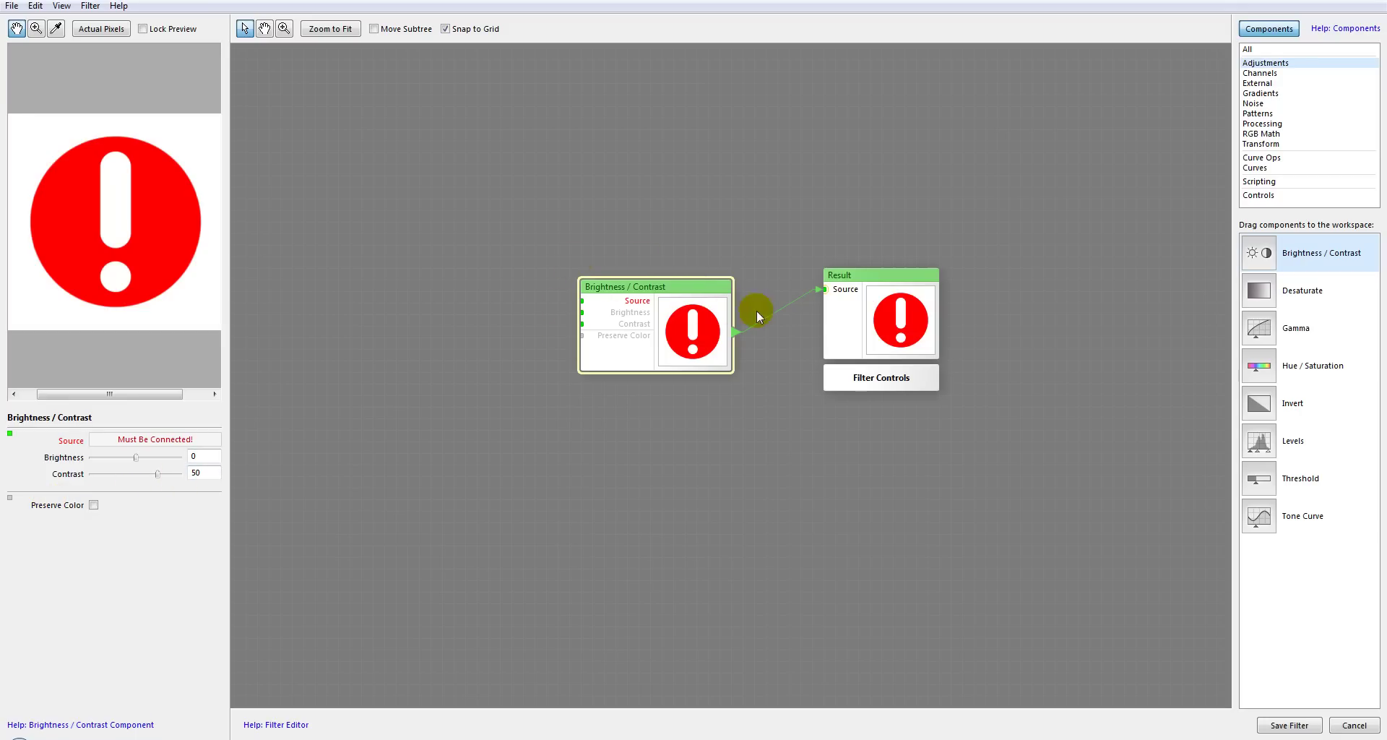
click(845, 312)
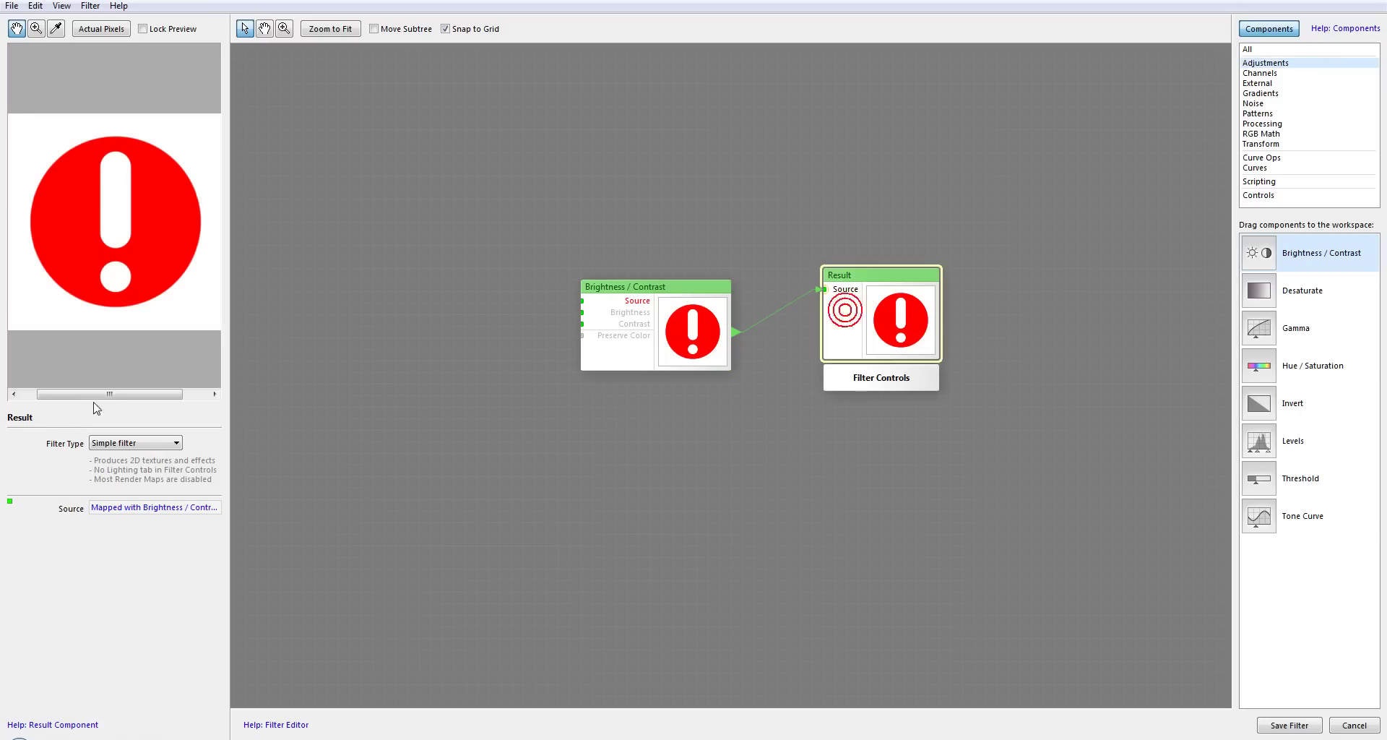
click(641, 297)
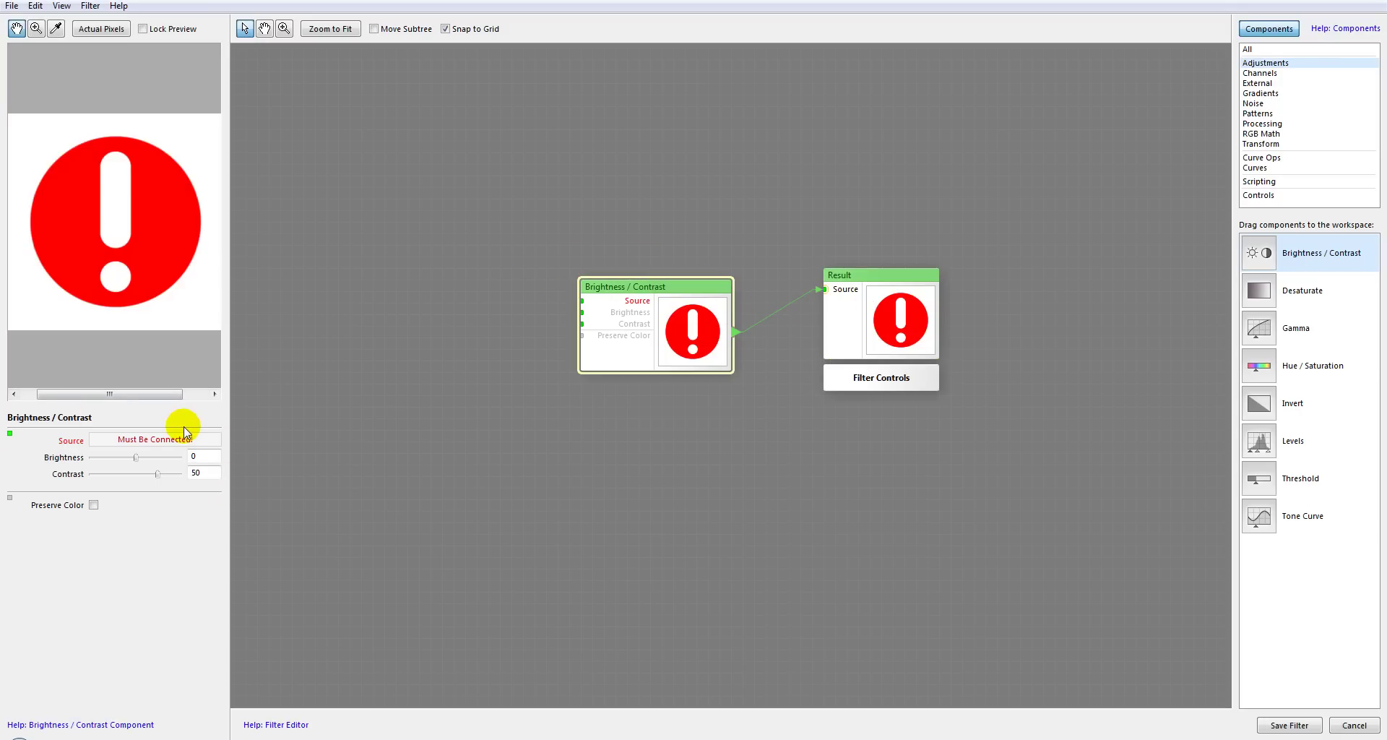